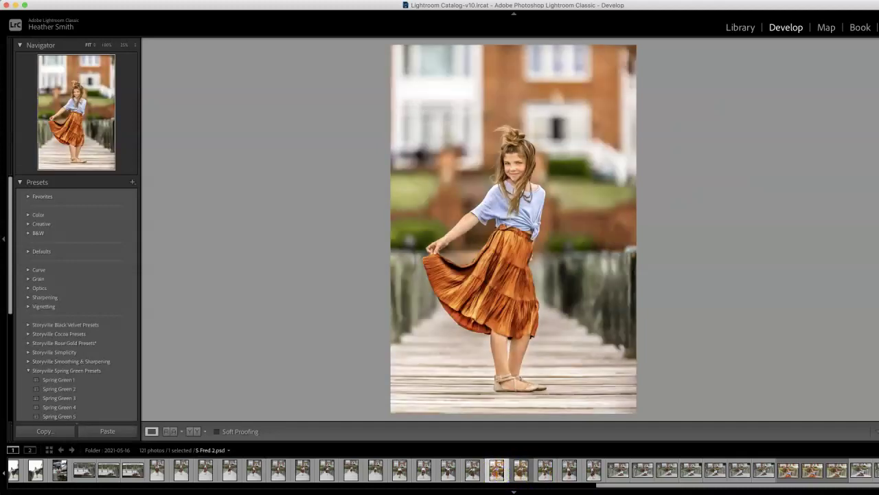
# Step: Switch from Lightroom Classic to Photoshop and duplicate the Background layer of 884A0221-3
pyautogui.click(518, 471)
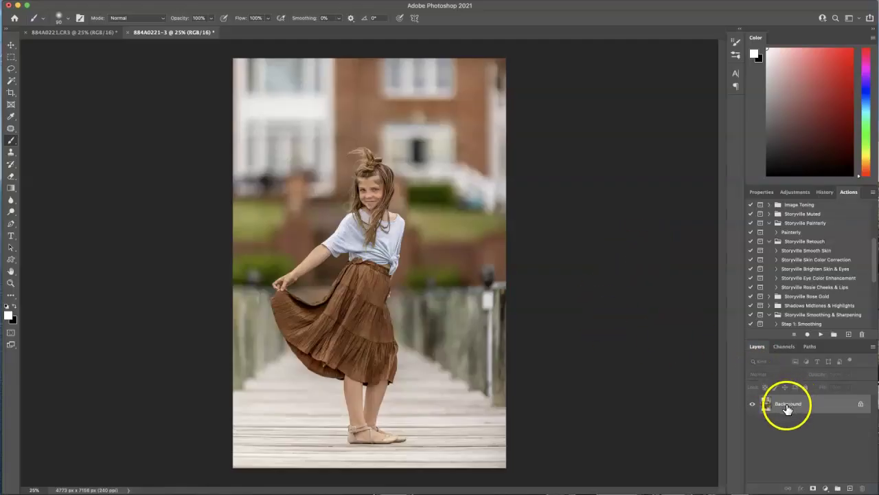
pyautogui.click(788, 411)
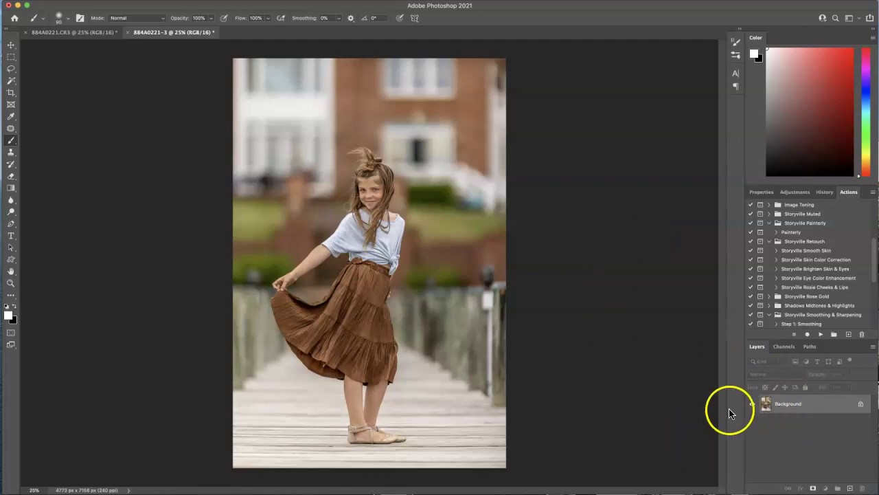
pyautogui.press('super+j')
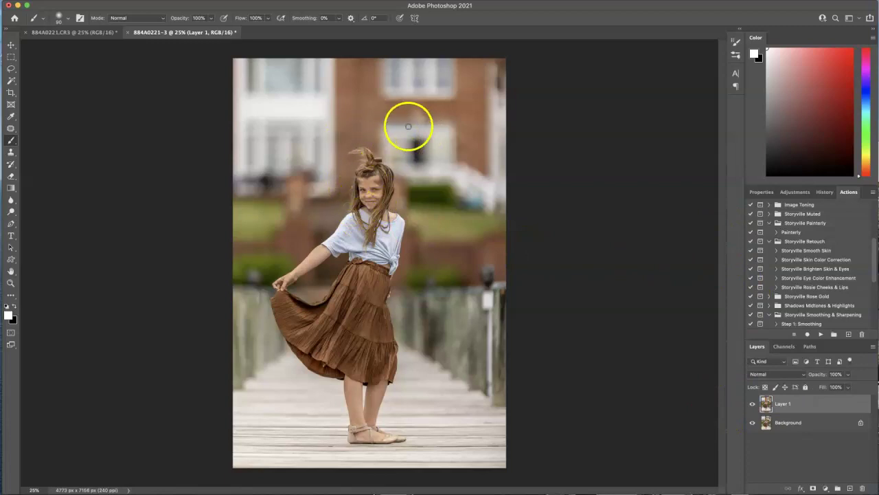
# Step: Open the Liquify filter on the duplicated layer and push the hair around the girl's topknot into a neater shape
pyautogui.click(194, 0)
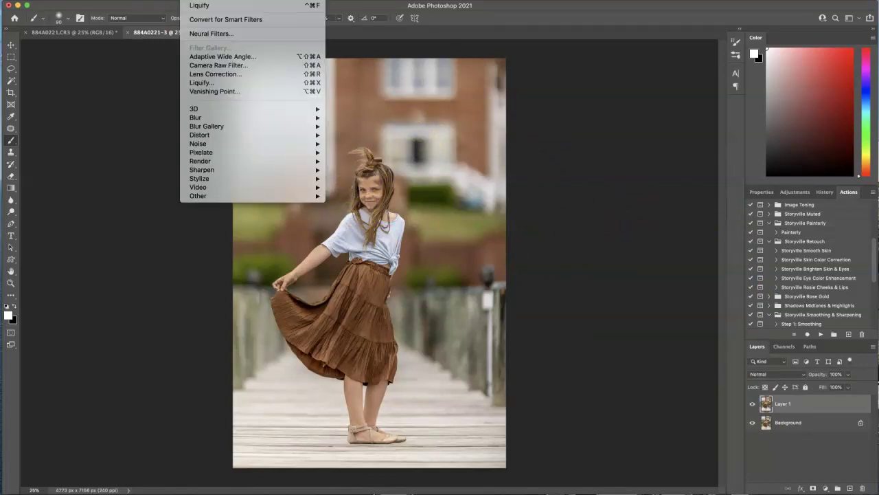
pyautogui.click(202, 83)
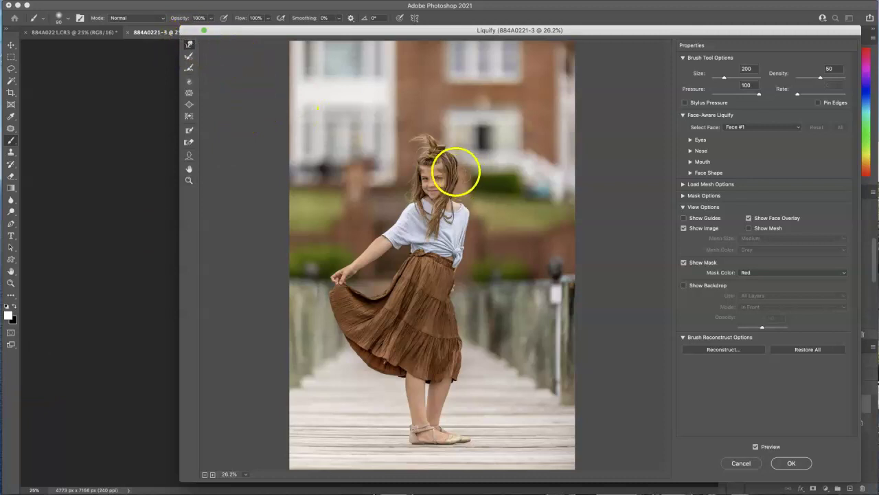
pyautogui.press('super+plus')
pyautogui.press('super+plus')
pyautogui.press('super+plus')
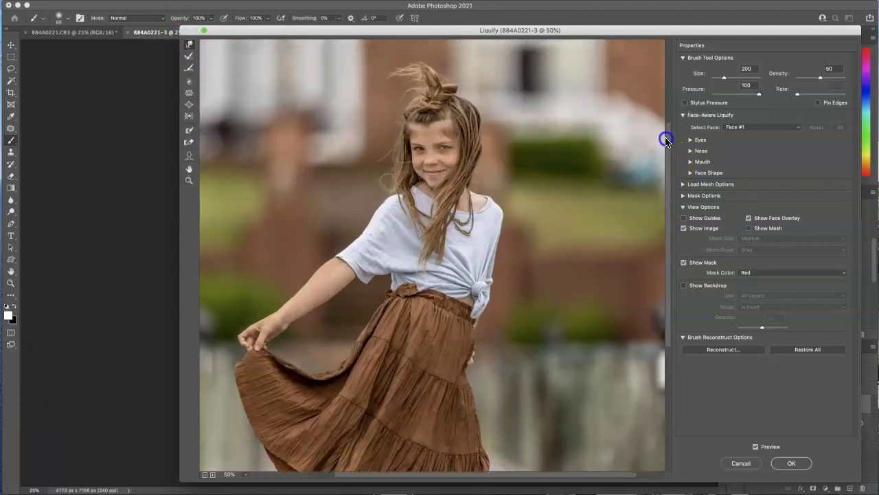
pyautogui.press('super+minus')
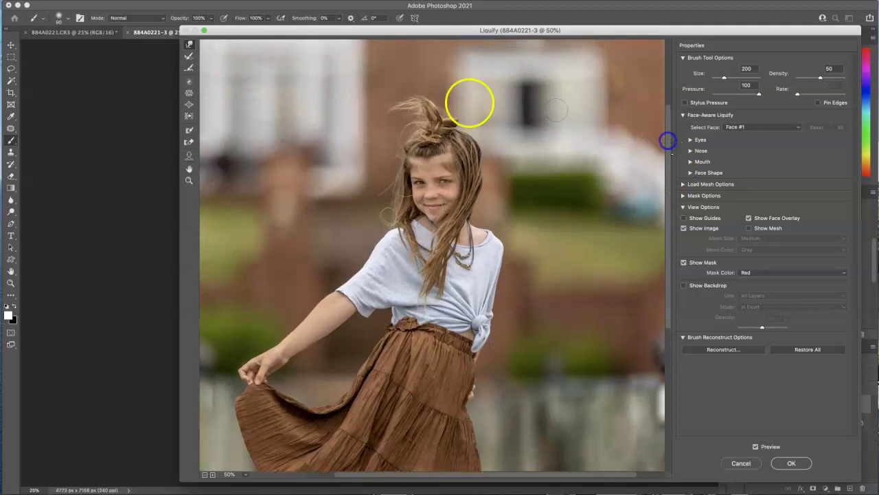
pyautogui.moveTo(448, 115); pyautogui.dragTo(422, 125)
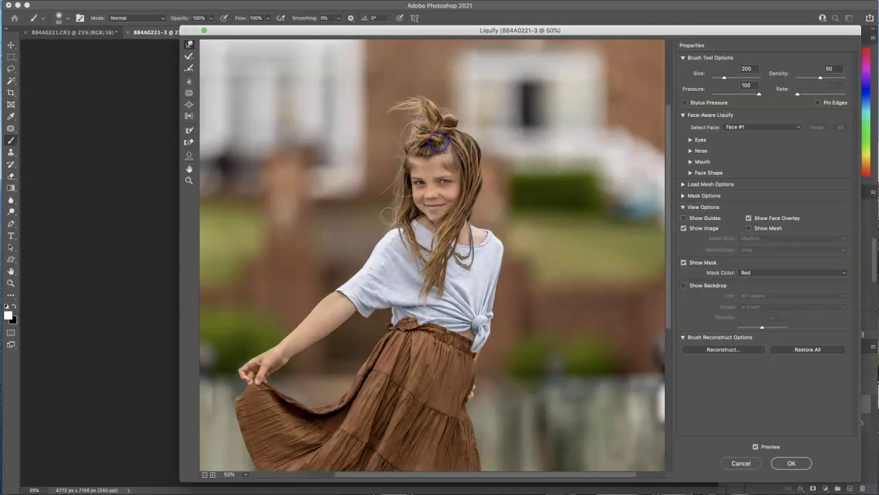
pyautogui.moveTo(419, 142); pyautogui.dragTo(428, 90)
pyautogui.moveTo(446, 117); pyautogui.dragTo(448, 113)
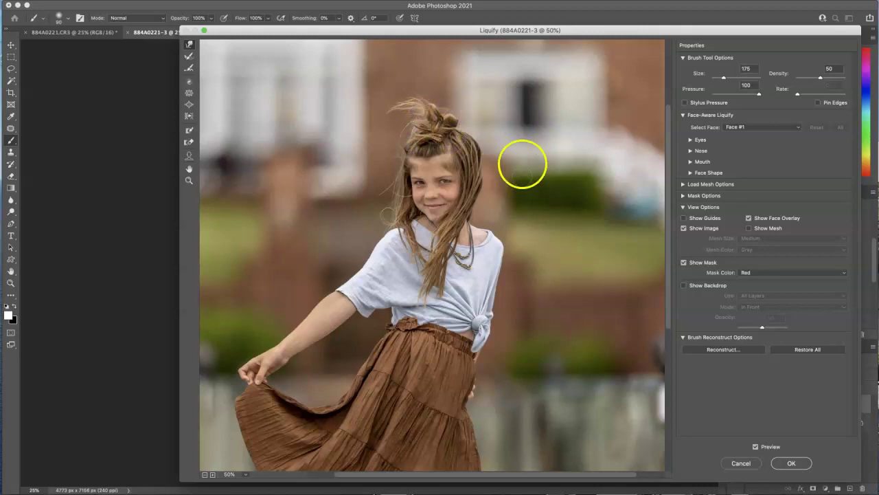
# Step: Push the girl's hairline down over her forehead with a size 200 Forward Warp brush to form fuller bangs, and apply Liquify
pyautogui.press('super+plus')
pyautogui.press('[')
pyautogui.press('[')
pyautogui.press('[')
pyautogui.press('[')
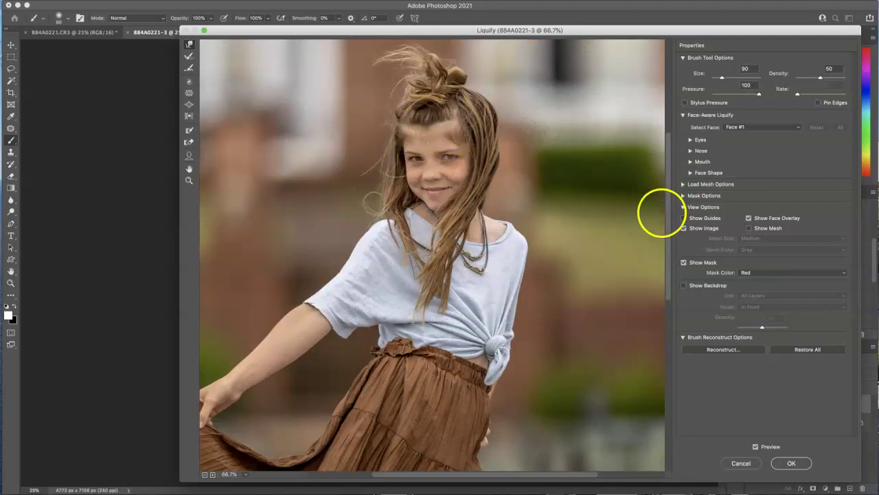
pyautogui.press('[')
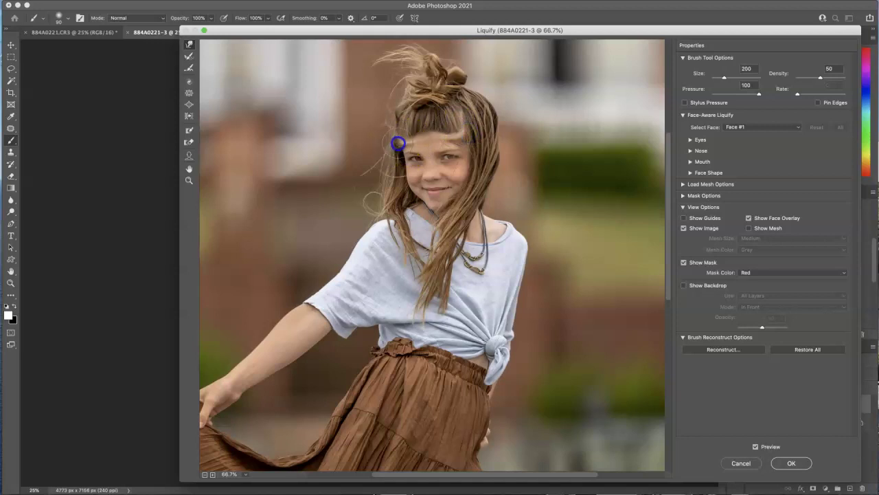
pyautogui.moveTo(398, 128); pyautogui.dragTo(395, 129)
pyautogui.moveTo(458, 117); pyautogui.dragTo(409, 140)
pyautogui.moveTo(462, 115); pyautogui.dragTo(467, 122)
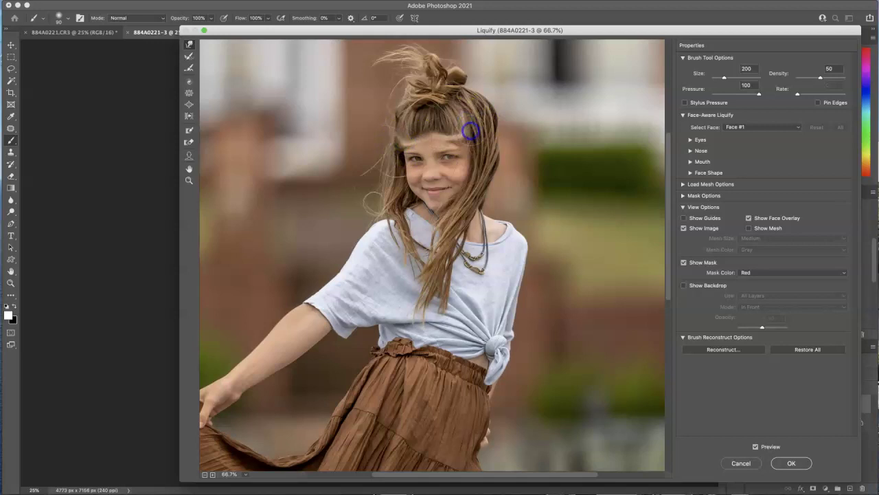
pyautogui.click(791, 465)
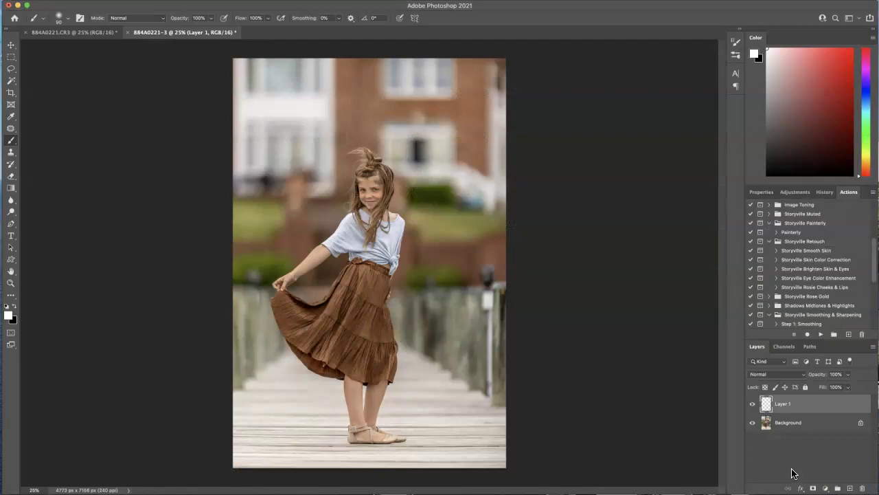
# Step: Add a layer mask to Layer 1 and paint black across the forehead and eyebrows to hide the distorted skin below the bangs
pyautogui.click(814, 489)
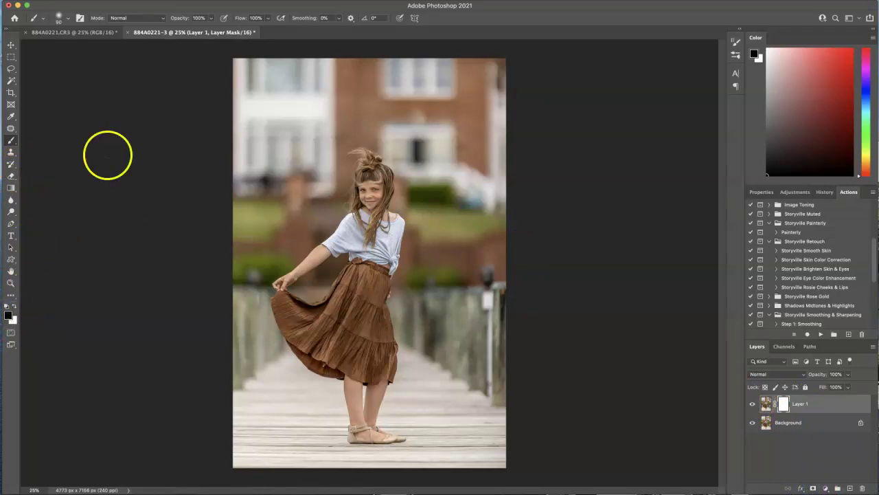
pyautogui.press('super+equal')
pyautogui.press('super+equal')
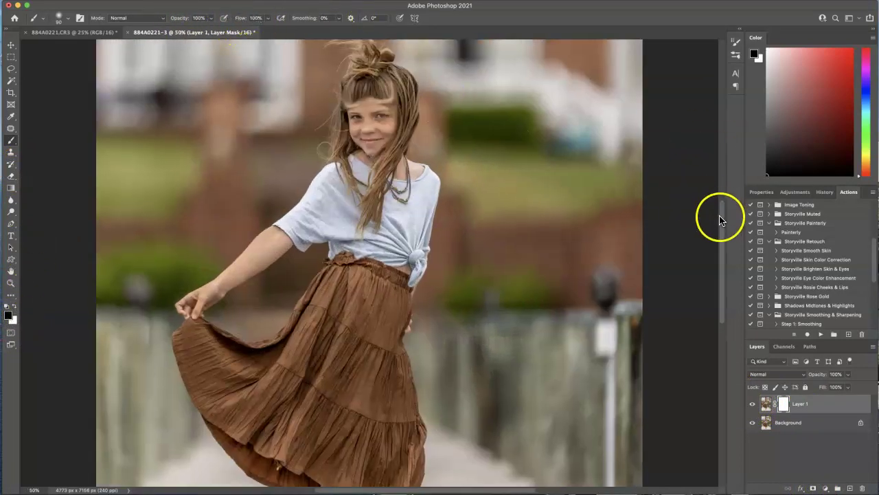
pyautogui.press('super+equal')
pyautogui.moveTo(341, 214); pyautogui.dragTo(343, 214)
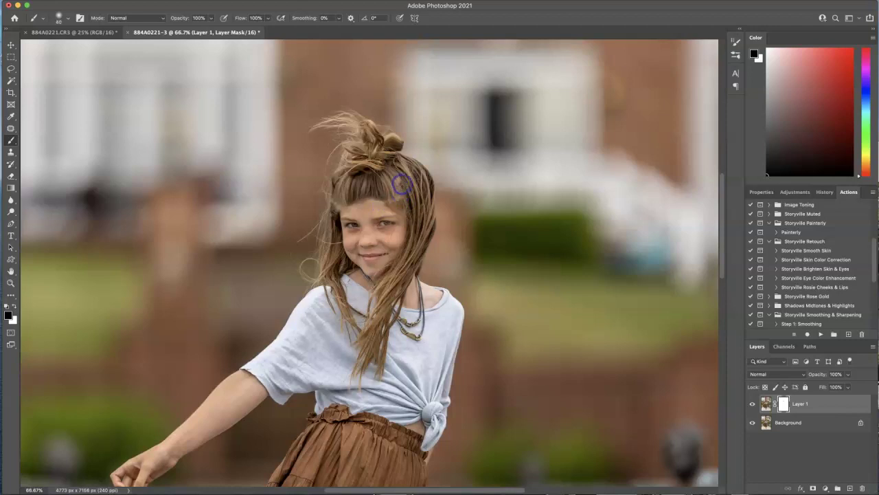
pyautogui.moveTo(372, 190); pyautogui.dragTo(339, 203)
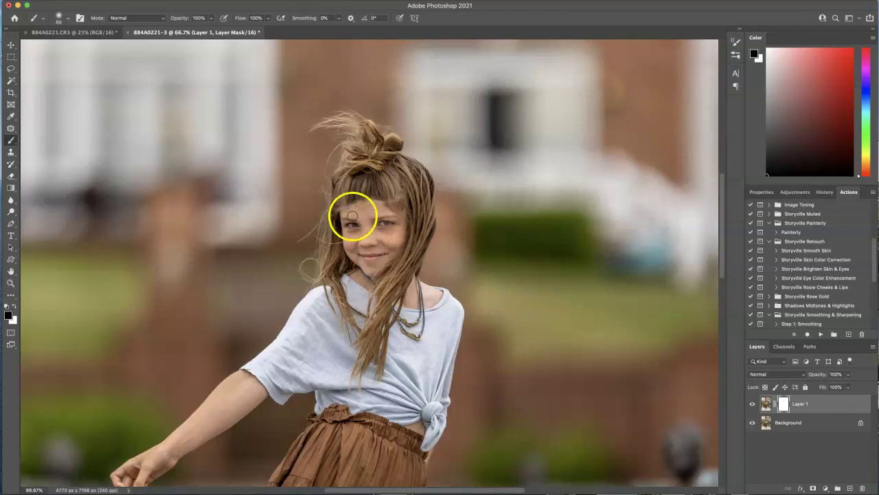
pyautogui.click(366, 206)
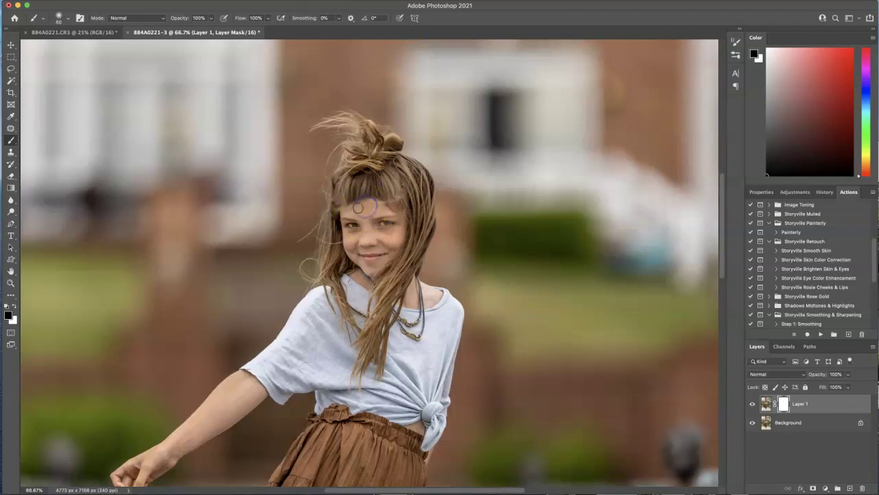
pyautogui.click(383, 205)
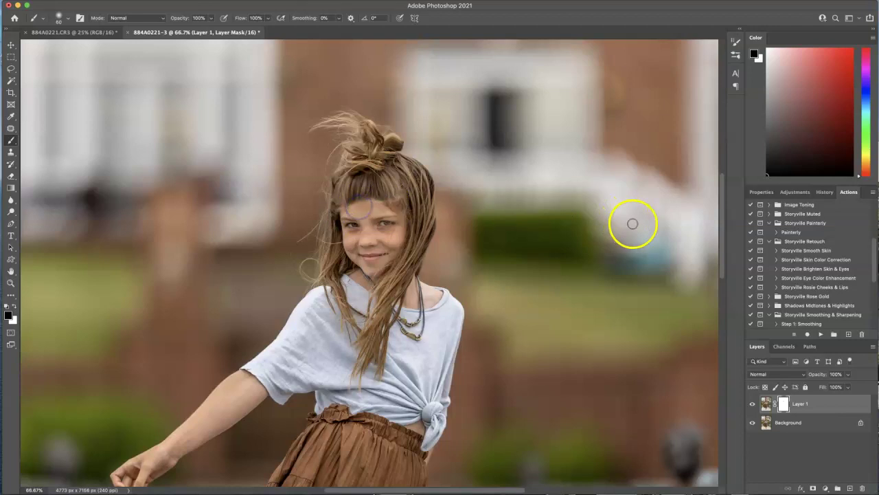
# Step: Compare the photo with and without Layer 1, and touch up its layer mask beside the bangs
pyautogui.click(753, 403)
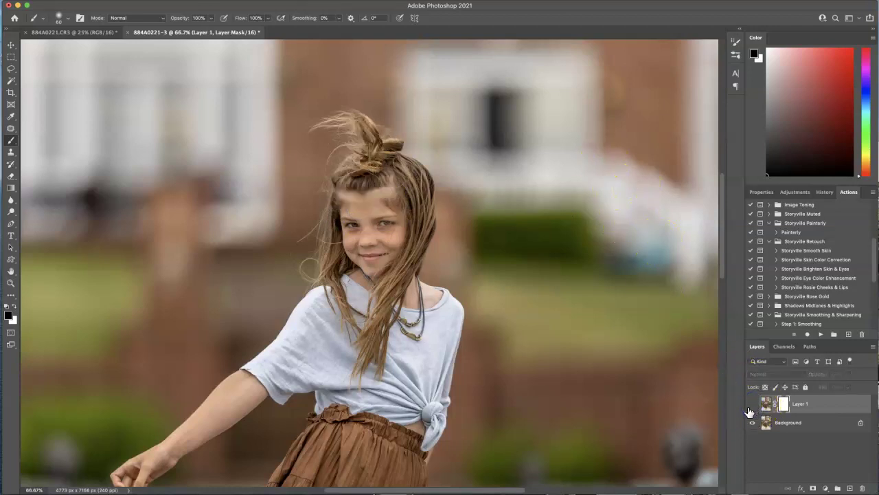
pyautogui.click(753, 405)
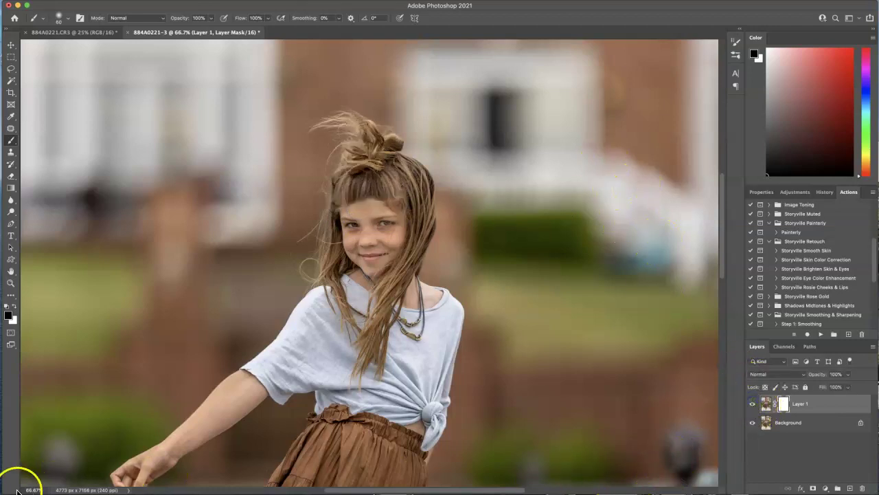
pyautogui.scroll(-2, 370, 262)
pyautogui.click(784, 404)
pyautogui.click(399, 164)
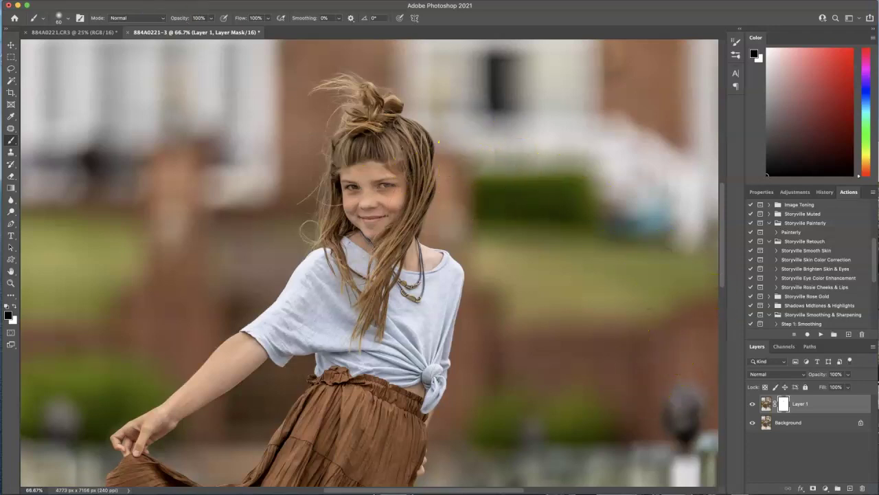
# Step: Flatten the image and run the Storyville Frequency Separation action on the Background layer
pyautogui.click(118, 2)
pyautogui.click(136, 350)
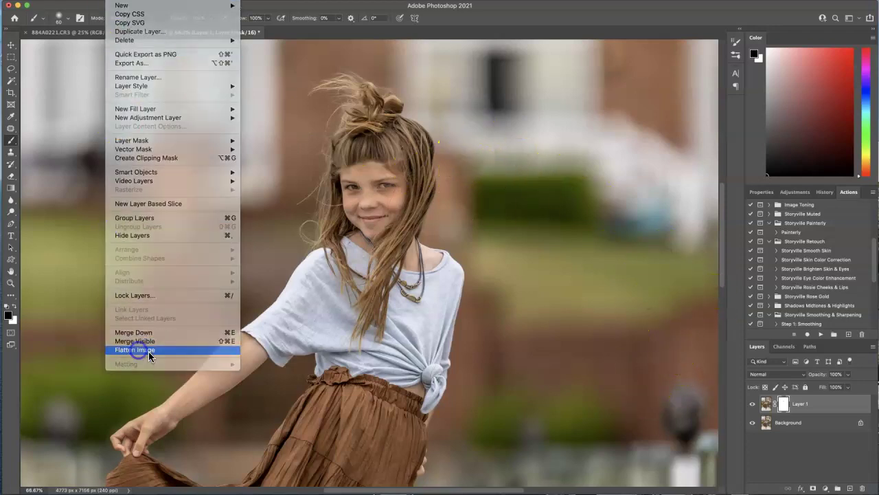
pyautogui.moveTo(871, 273); pyautogui.dragTo(872, 251)
pyautogui.click(813, 224)
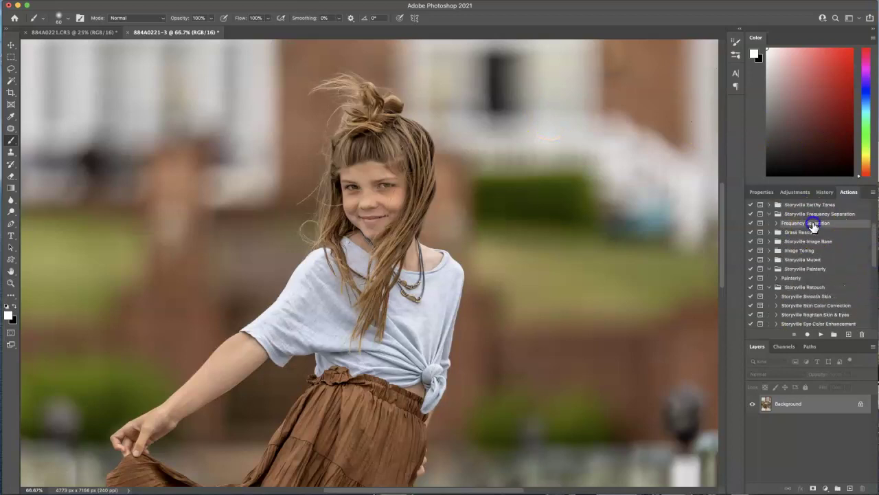
pyautogui.click(822, 334)
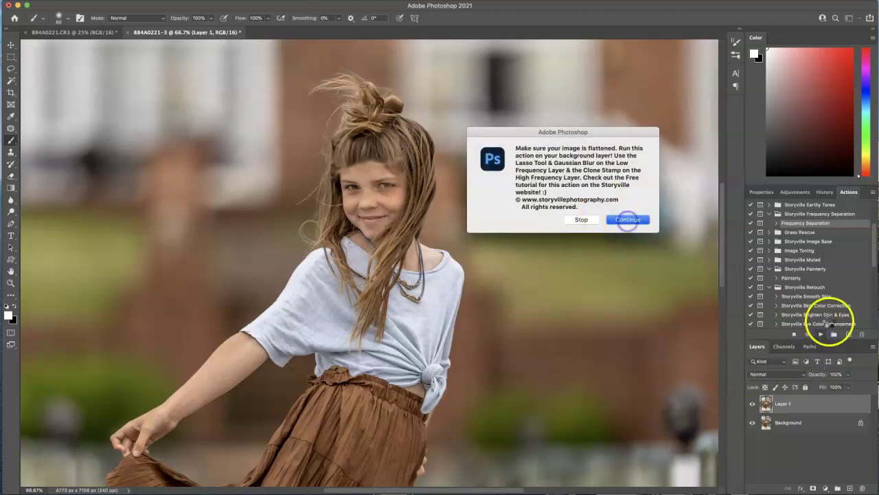
pyautogui.press('Return')
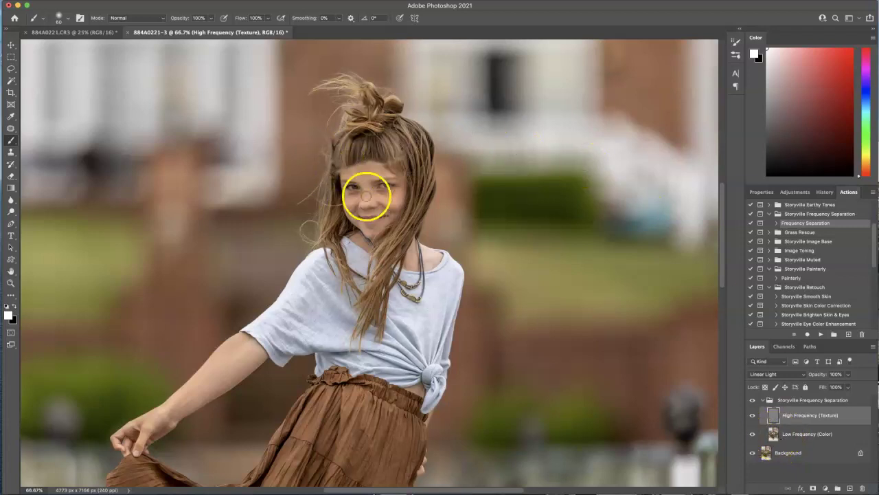
# Step: Clone clean skin over the stray hairs on the girl's cheeks with a size 20 Clone Stamp on the High Frequency (Texture) layer
pyautogui.press('super+plus')
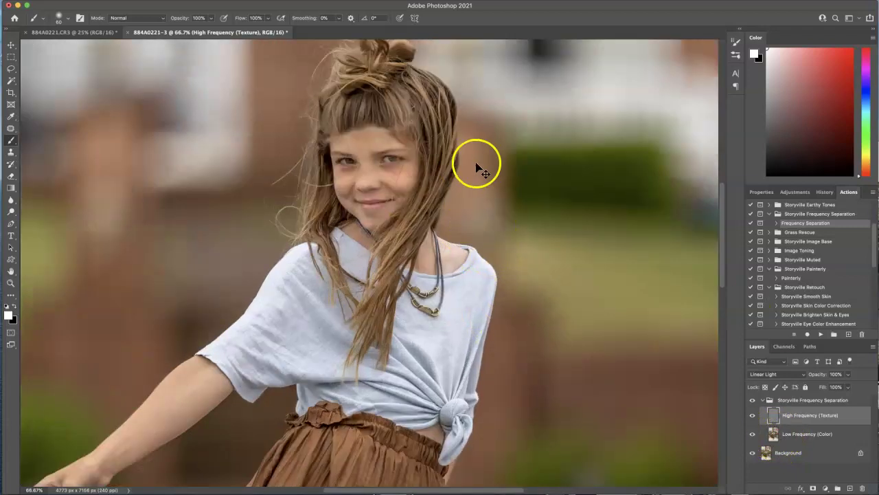
pyautogui.press('super+plus')
pyautogui.moveTo(722, 216); pyautogui.dragTo(724, 204)
pyautogui.press('super+plus')
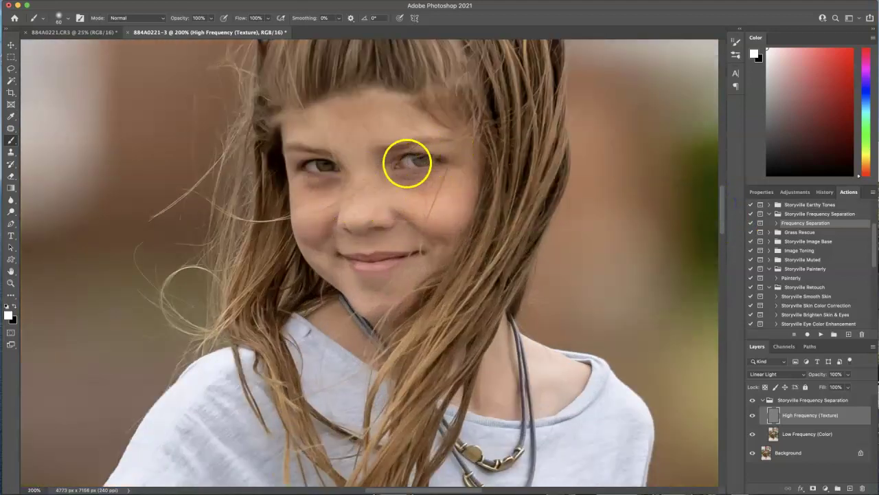
pyautogui.press('super+minus')
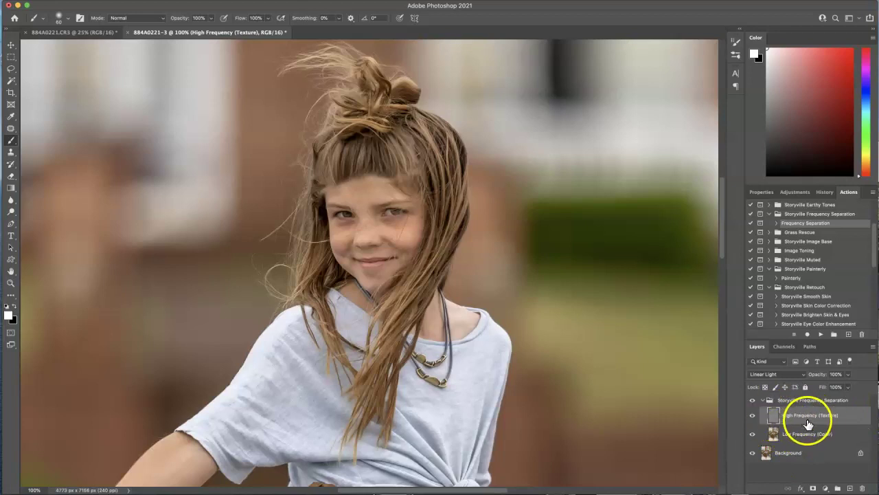
pyautogui.click(11, 152)
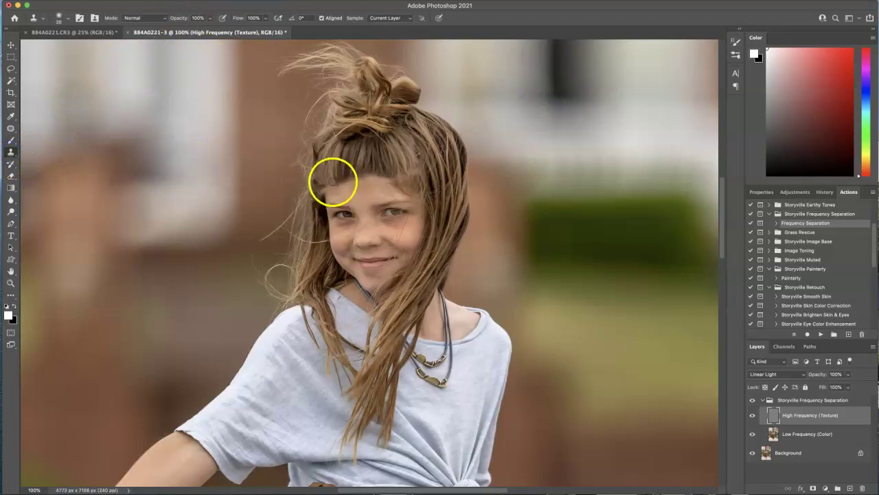
pyautogui.press(']')
pyautogui.press(']')
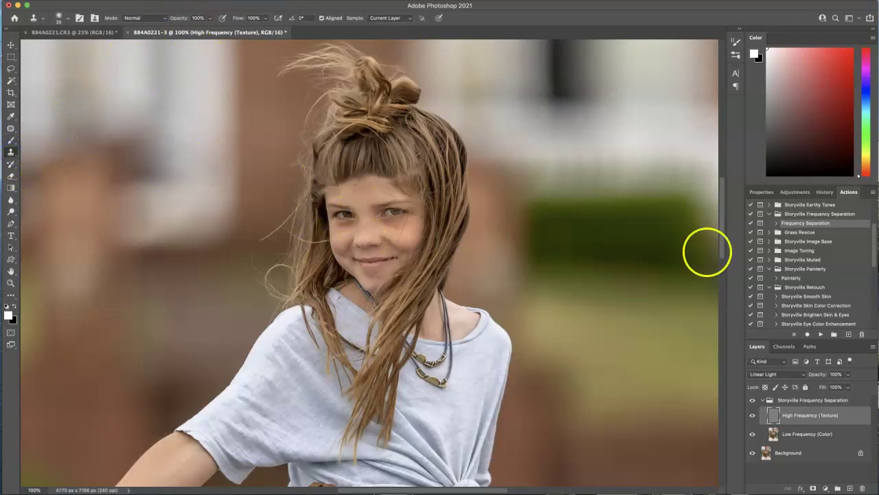
pyautogui.moveTo(722, 243)
pyautogui.mouseDown()
pyautogui.moveTo(719, 261)
pyautogui.moveTo(722, 250)
pyautogui.mouseUp()
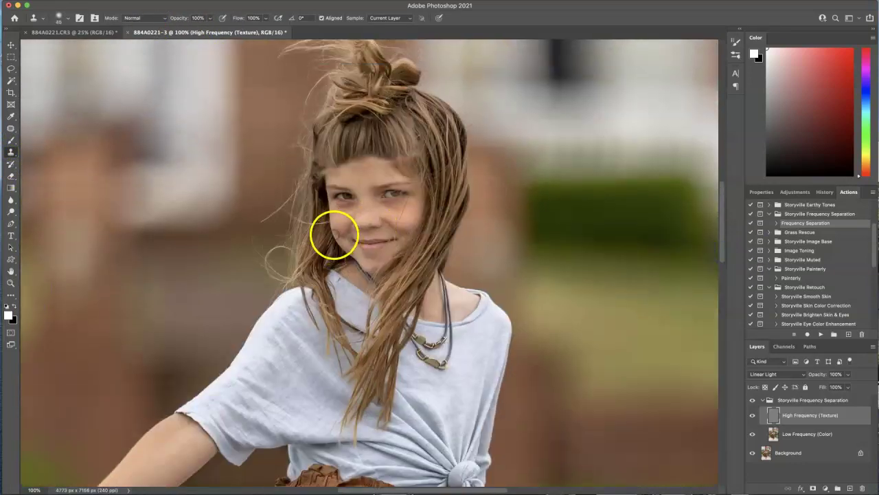
pyautogui.press('super+plus')
pyautogui.press('[')
pyautogui.press('[')
pyautogui.press('[')
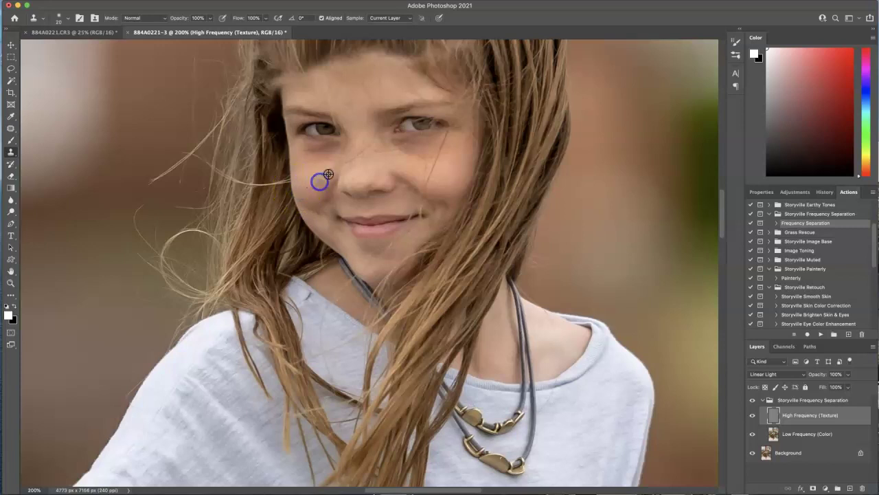
pyautogui.moveTo(325, 180)
pyautogui.mouseDown()
pyautogui.moveTo(389, 166)
pyautogui.moveTo(435, 184)
pyautogui.mouseUp()
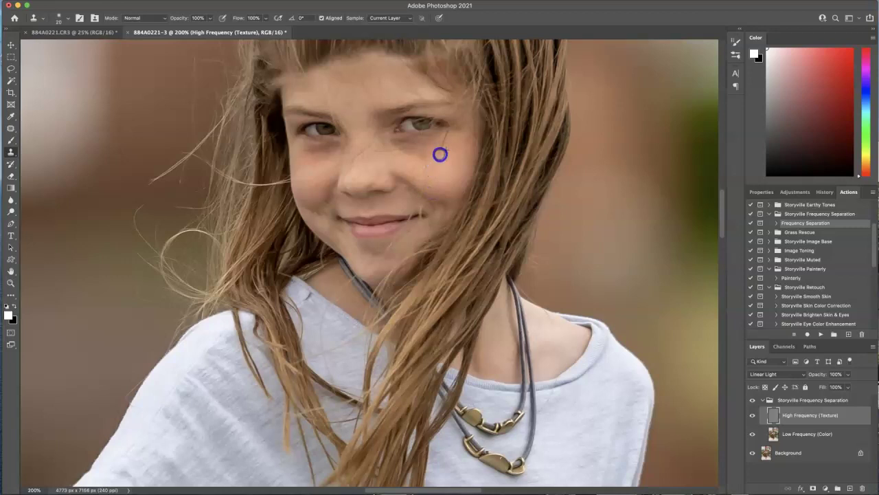
# Step: Clone away the remaining hair strand below the eye and smooth the texture of the opposite cheek
pyautogui.moveTo(444, 177); pyautogui.dragTo(440, 173)
pyautogui.click(452, 150)
pyautogui.moveTo(298, 200)
pyautogui.mouseDown()
pyautogui.moveTo(332, 145)
pyautogui.moveTo(392, 186)
pyautogui.moveTo(381, 206)
pyautogui.moveTo(401, 214)
pyautogui.moveTo(400, 233)
pyautogui.moveTo(379, 248)
pyautogui.moveTo(334, 213)
pyautogui.moveTo(320, 212)
pyautogui.moveTo(327, 193)
pyautogui.mouseUp()
pyautogui.moveTo(652, 226)
pyautogui.mouseDown()
pyautogui.moveTo(642, 212)
pyautogui.moveTo(591, 232)
pyautogui.moveTo(717, 297)
pyautogui.mouseUp()
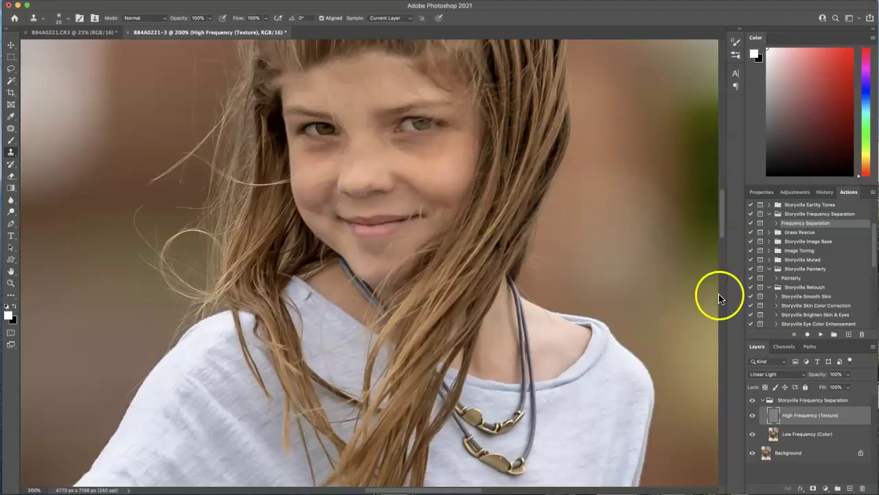
# Step: On the Low Frequency (Color) layer, lasso the shadow under the image-left eye and apply a Gaussian Blur with a radius of 16.2 pixels
pyautogui.click(776, 435)
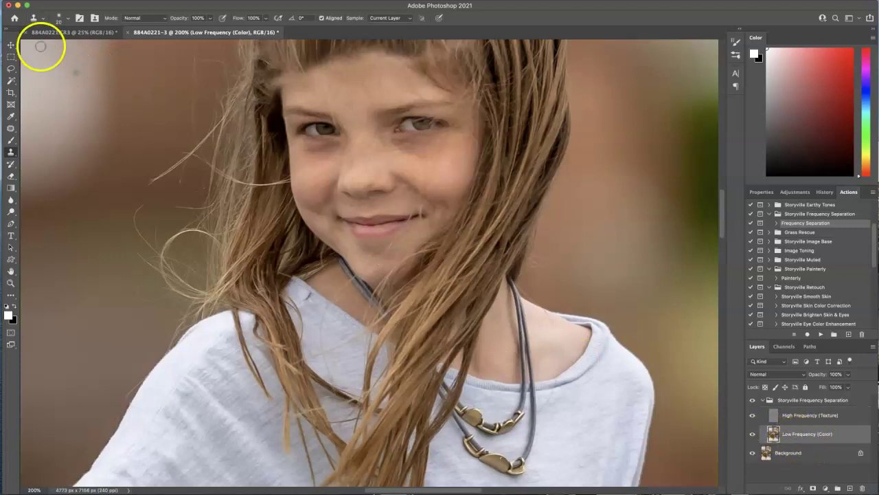
pyautogui.click(11, 70)
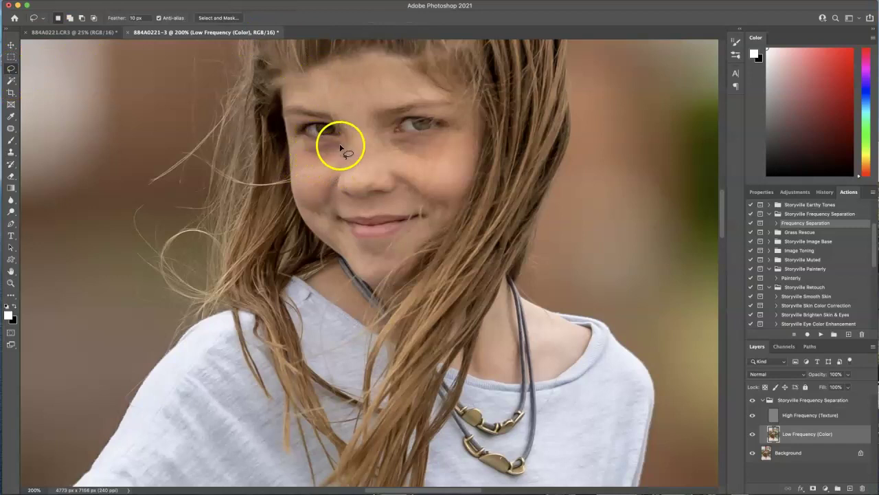
pyautogui.moveTo(311, 145); pyautogui.dragTo(305, 145)
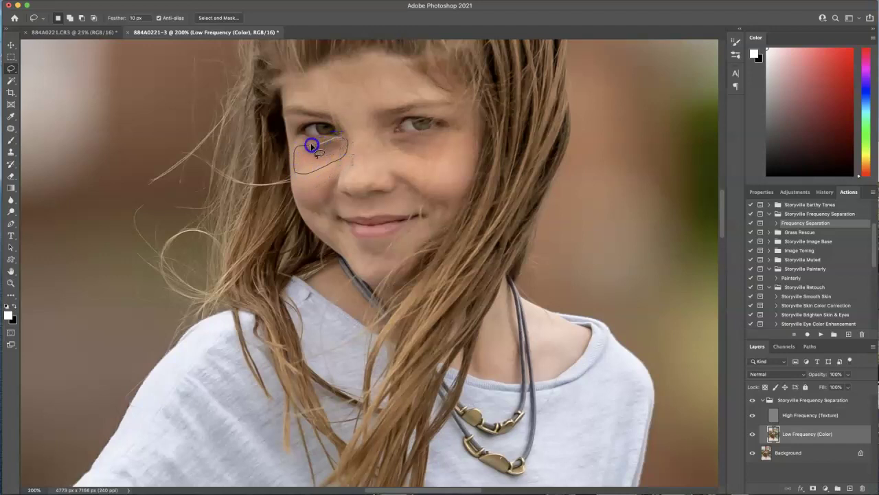
pyautogui.moveTo(307, 146); pyautogui.dragTo(307, 144)
pyautogui.click(196, 1)
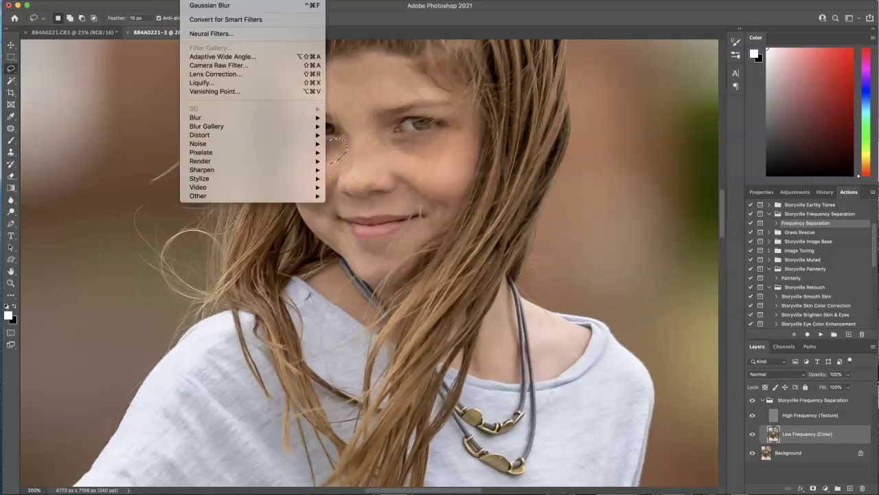
pyautogui.click(212, 119)
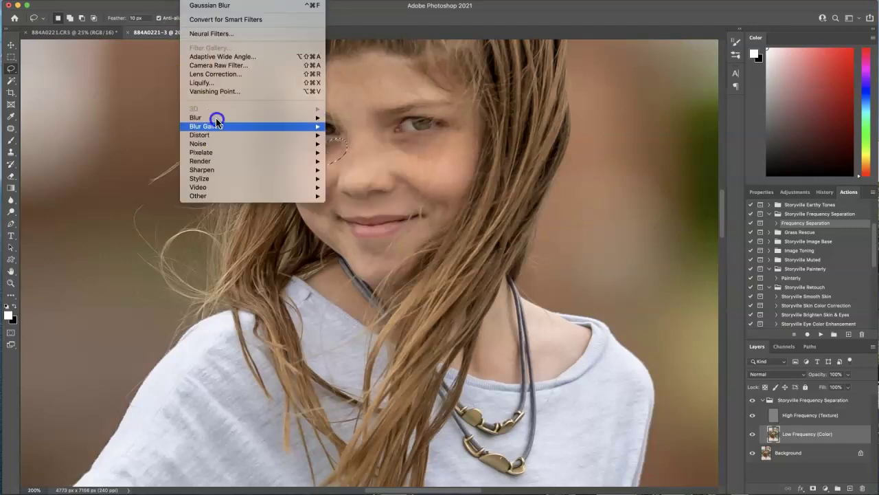
pyautogui.click(361, 155)
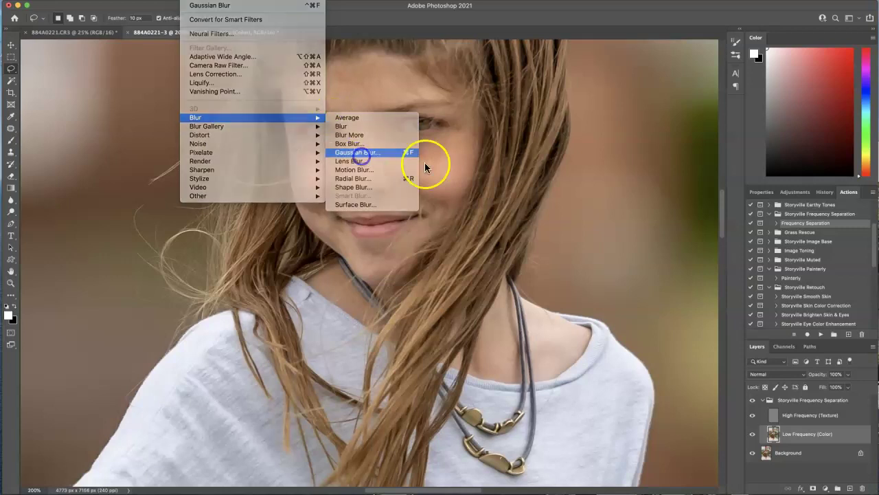
pyautogui.moveTo(858, 123); pyautogui.dragTo(705, 124)
pyautogui.moveTo(670, 260); pyautogui.dragTo(667, 259)
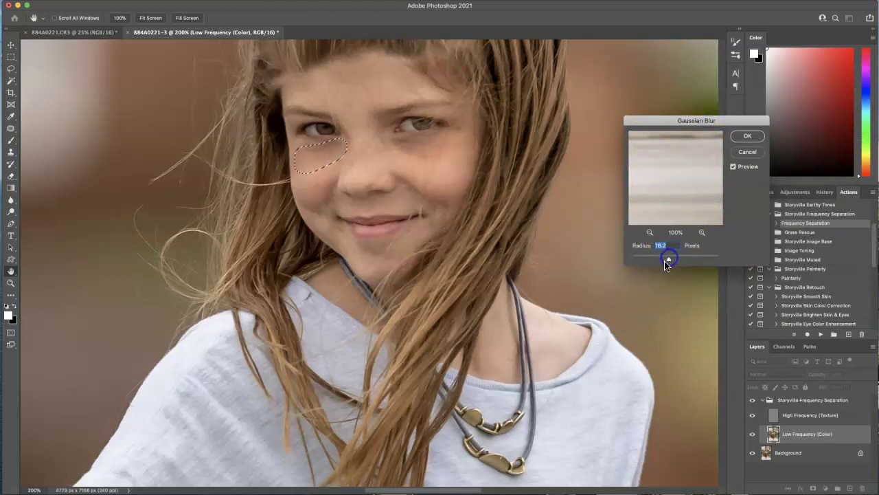
pyautogui.click(747, 137)
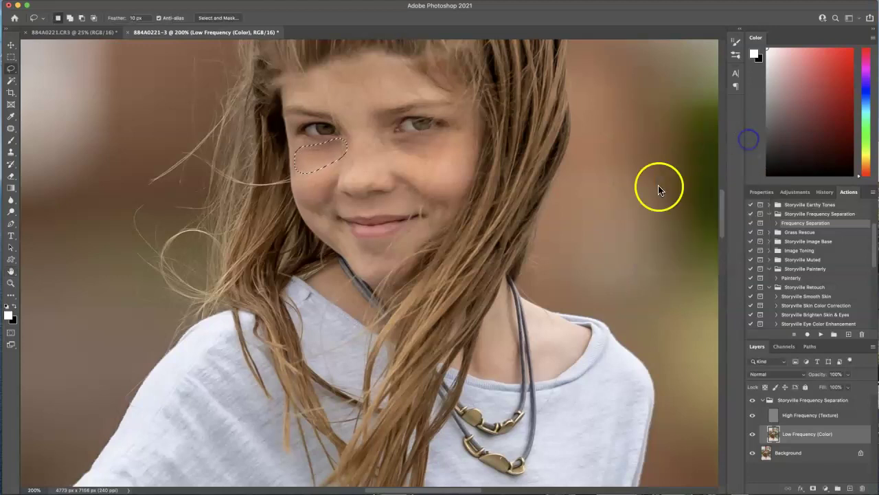
# Step: Lasso the skin under the image-right eye and apply the same 16.2-pixel Gaussian Blur
pyautogui.moveTo(414, 134)
pyautogui.mouseDown()
pyautogui.moveTo(385, 143)
pyautogui.moveTo(398, 158)
pyautogui.moveTo(449, 157)
pyautogui.moveTo(448, 137)
pyautogui.moveTo(421, 139)
pyautogui.mouseUp()
pyautogui.press('super+alt+f')
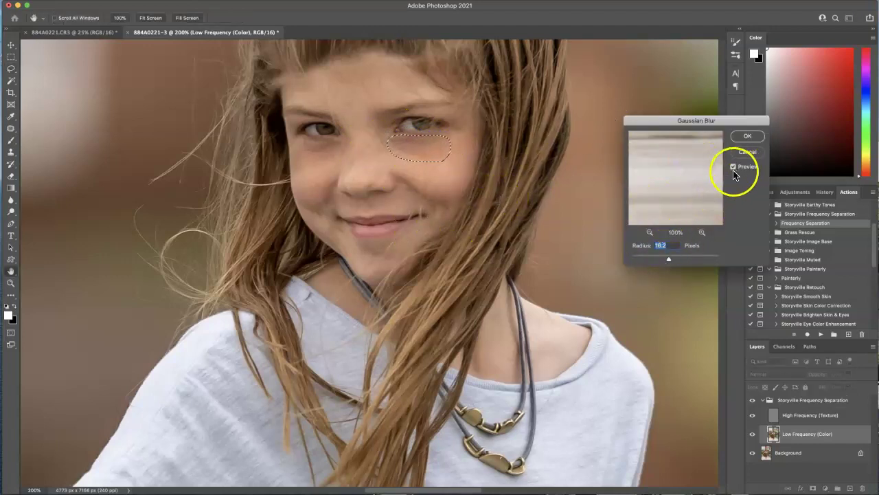
pyautogui.click(744, 137)
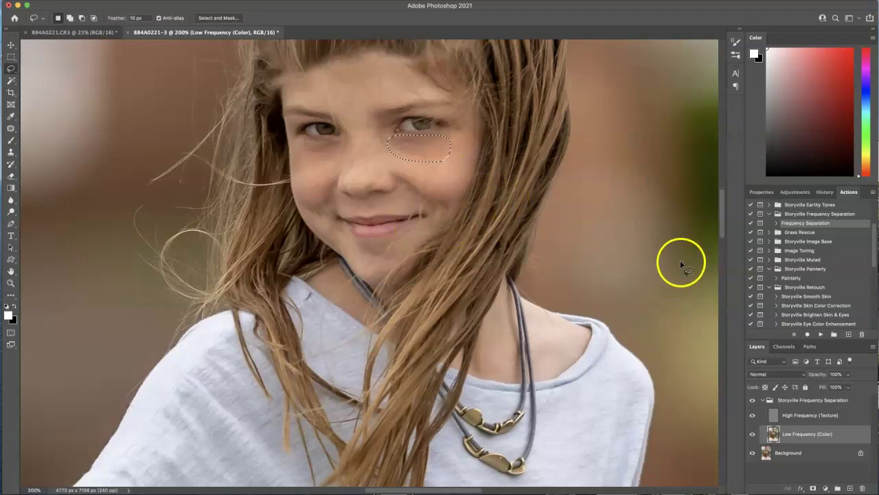
# Step: Collapse the Storyville Frequency Separation group and compare the face with and without the retouching
pyautogui.press('super+minus')
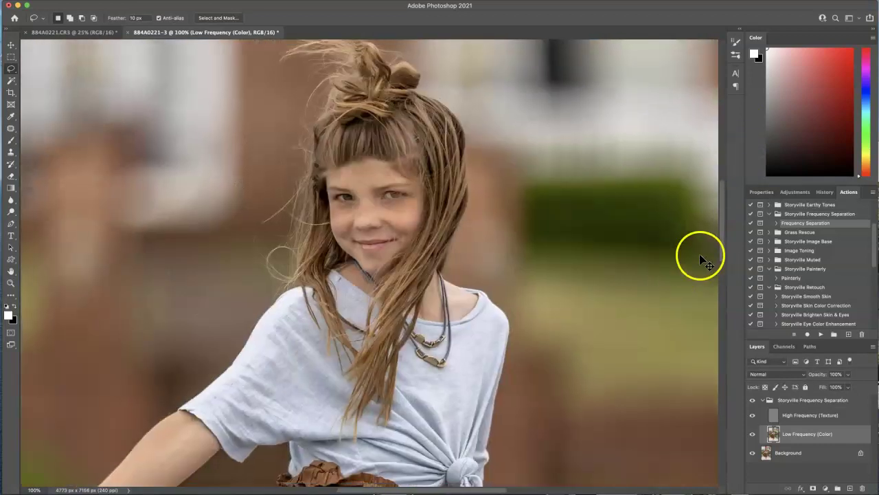
pyautogui.press('super+minus')
pyautogui.press('super+plus')
pyautogui.click(763, 400)
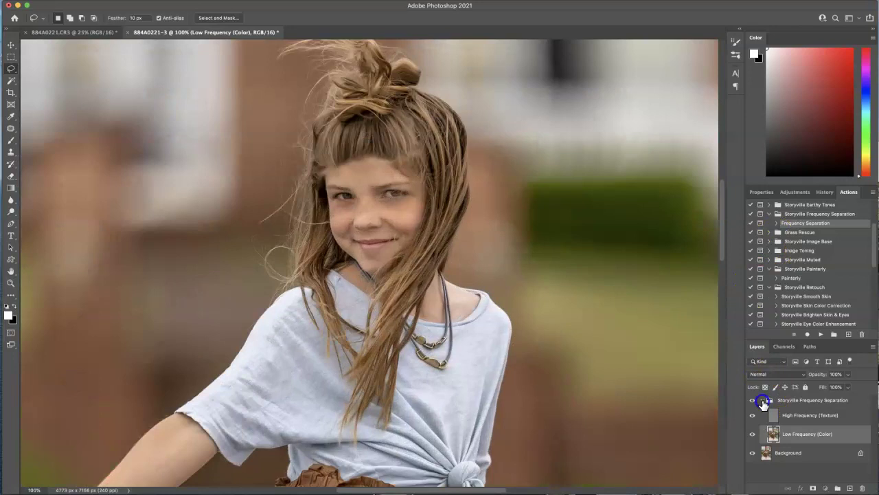
pyautogui.press('super+plus')
pyautogui.click(752, 401)
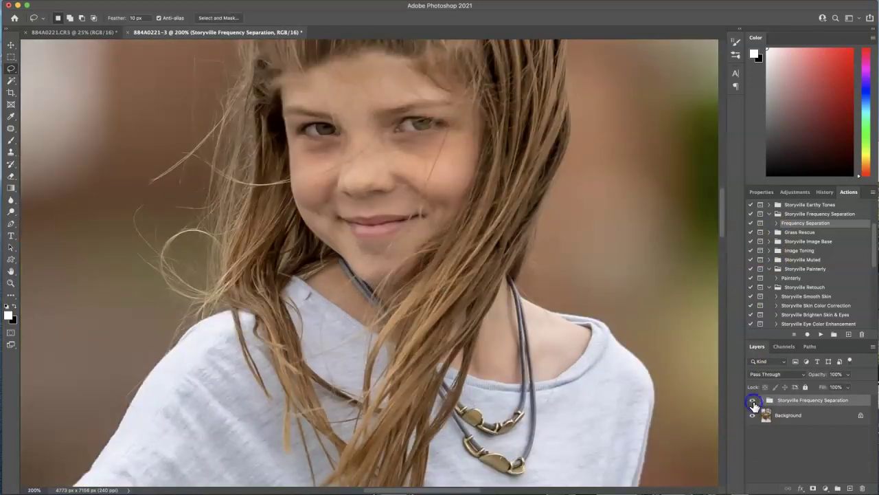
pyautogui.press('super+minus')
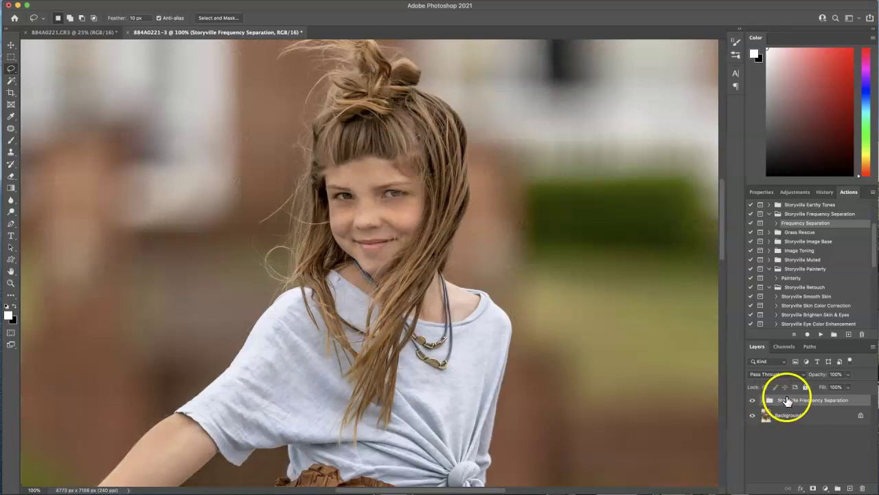
# Step: Flatten the image and run the Storyville Painterly action on the Background layer
pyautogui.click(118, 0)
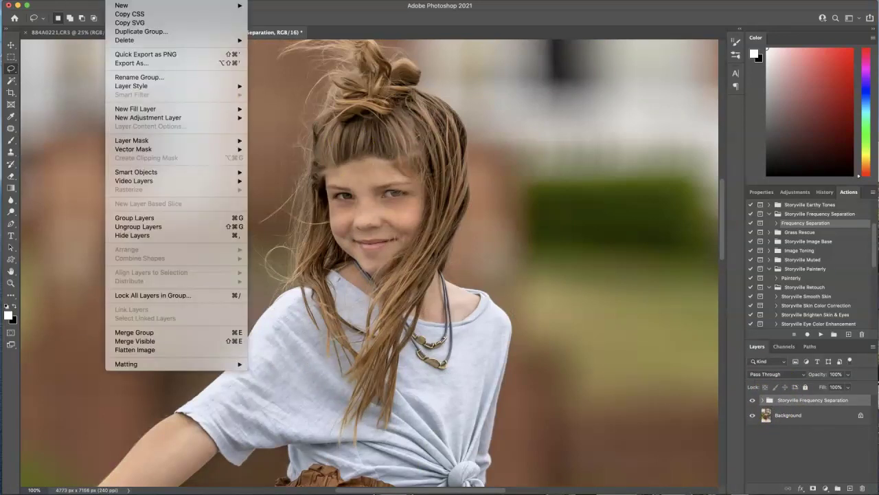
pyautogui.click(168, 348)
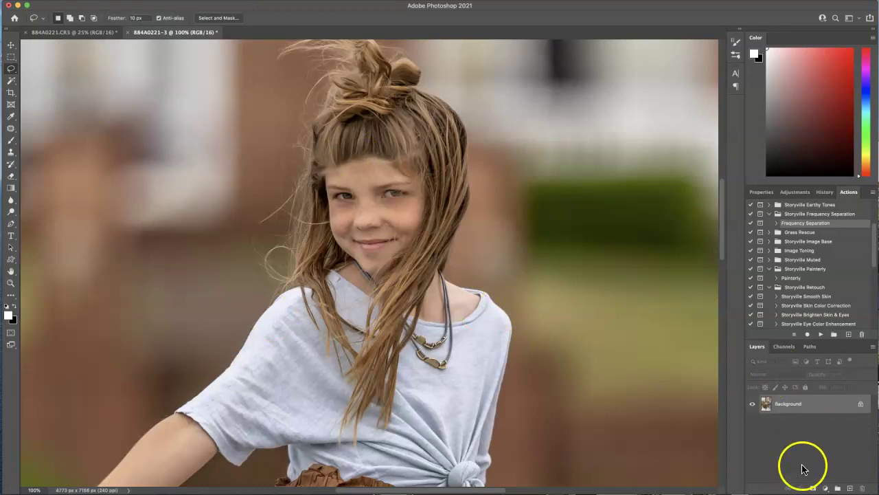
pyautogui.click(790, 281)
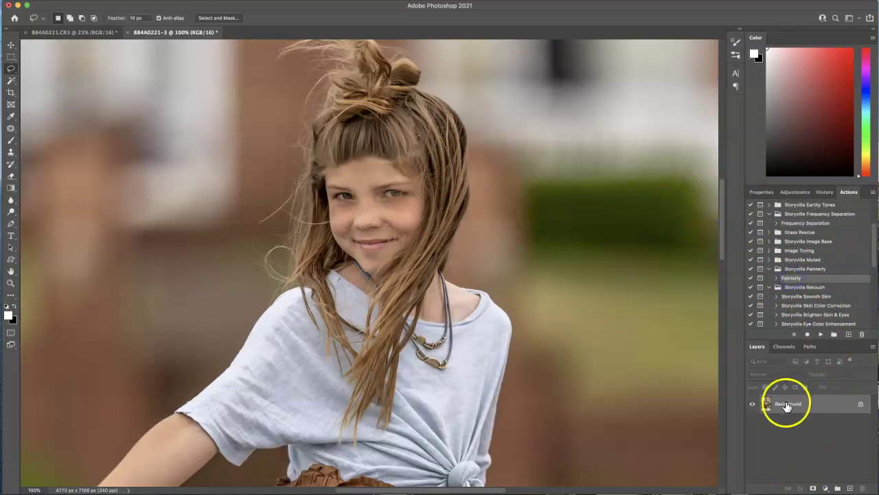
pyautogui.click(822, 335)
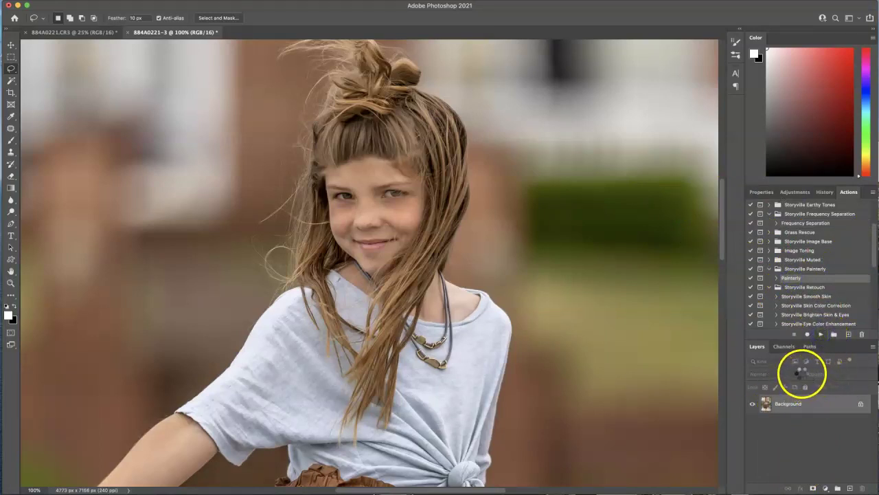
pyautogui.click(628, 213)
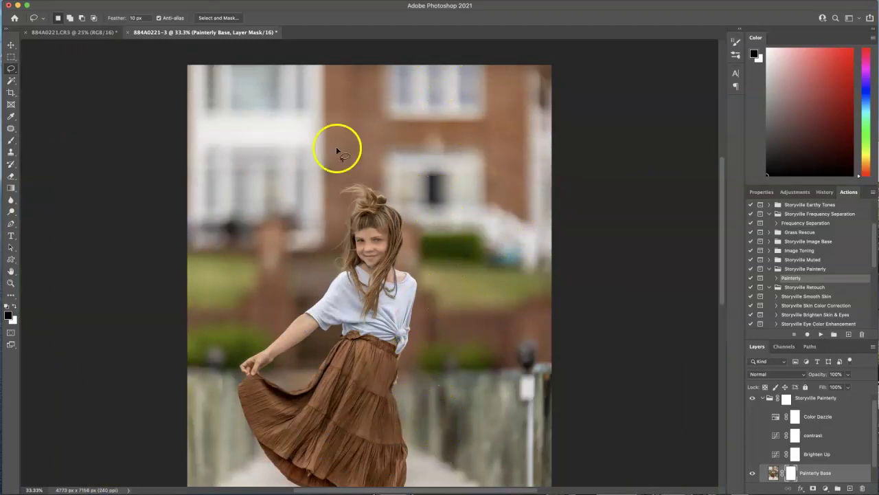
# Step: Paint black with an enlarged brush on the Painterly Base layer mask to remove the painterly effect from the girl's face
pyautogui.click(11, 139)
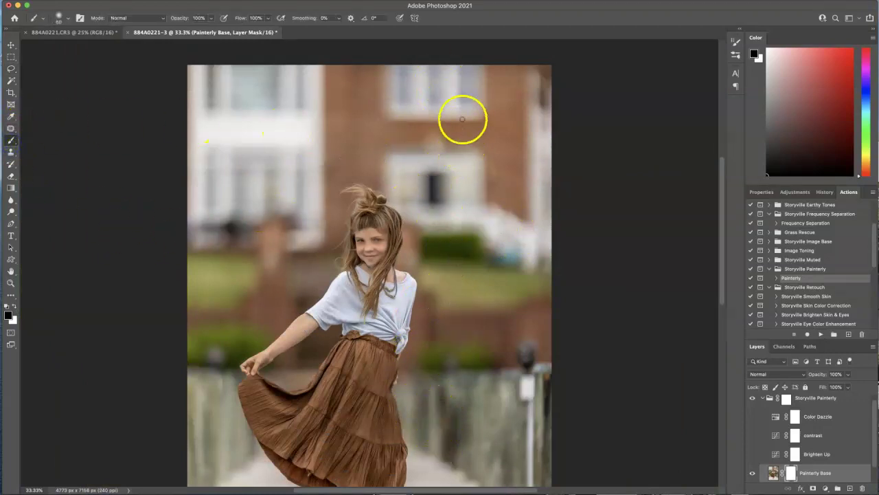
pyautogui.scroll(2, 395, 244)
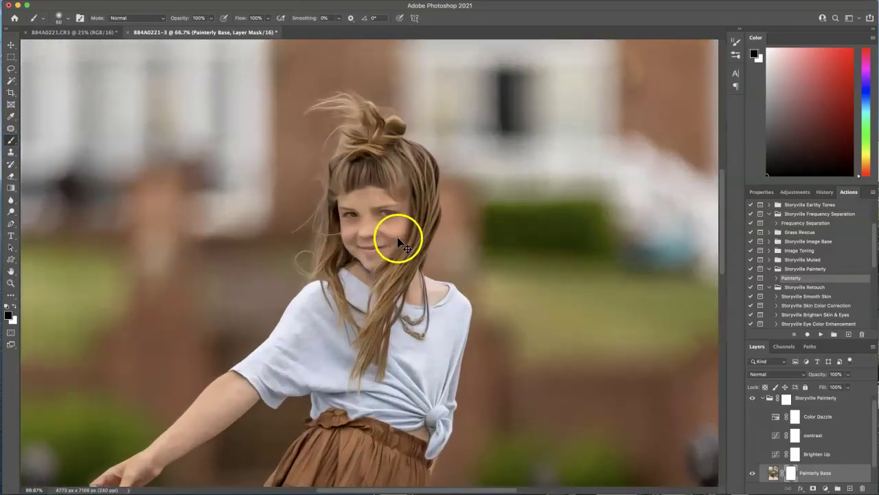
pyautogui.scroll(1, 399, 239)
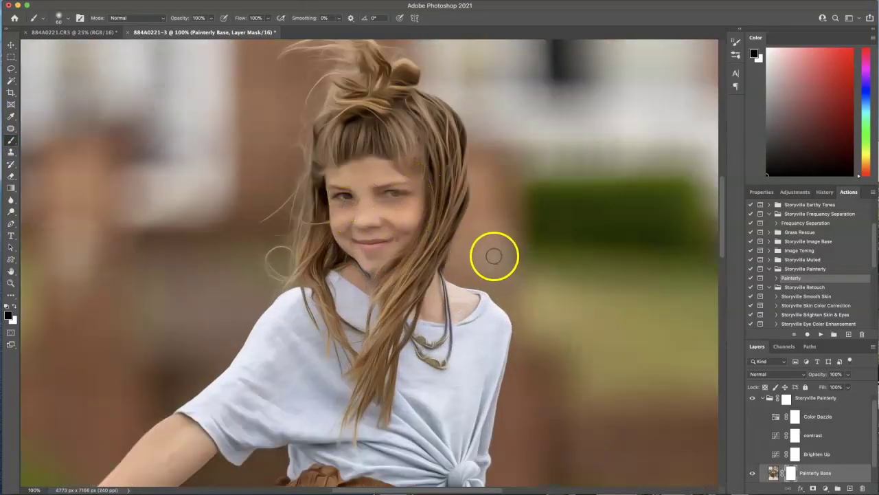
pyautogui.click(792, 474)
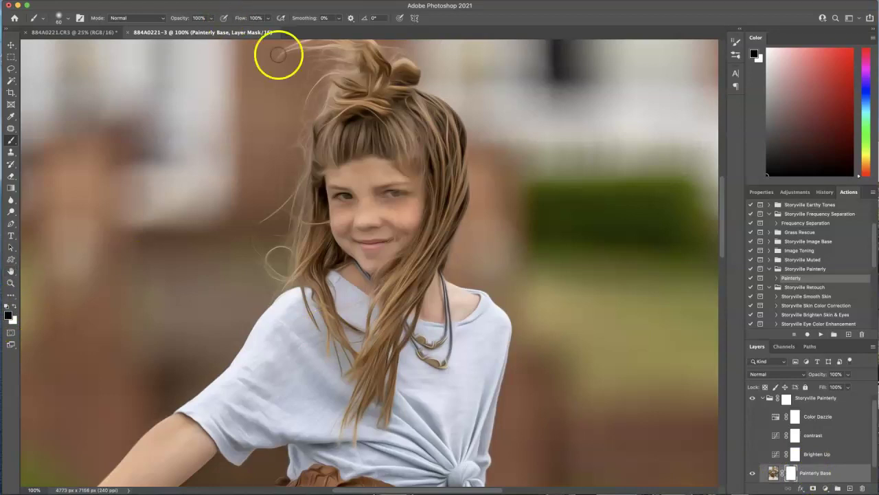
pyautogui.press(']')
pyautogui.press(']')
pyautogui.press(']')
pyautogui.press(']')
pyautogui.press(']')
pyautogui.press(']')
pyautogui.press(']')
pyautogui.moveTo(356, 203)
pyautogui.mouseDown()
pyautogui.moveTo(357, 180)
pyautogui.moveTo(352, 211)
pyautogui.moveTo(388, 195)
pyautogui.moveTo(396, 210)
pyautogui.moveTo(375, 253)
pyautogui.mouseUp()
# Step: Mask the painterly effect off the necklace beads and cords with a smaller black brush on the Painterly Base mask
pyautogui.press('[')
pyautogui.press('[')
pyautogui.press('[')
pyautogui.press('[')
pyautogui.moveTo(422, 343); pyautogui.dragTo(423, 343)
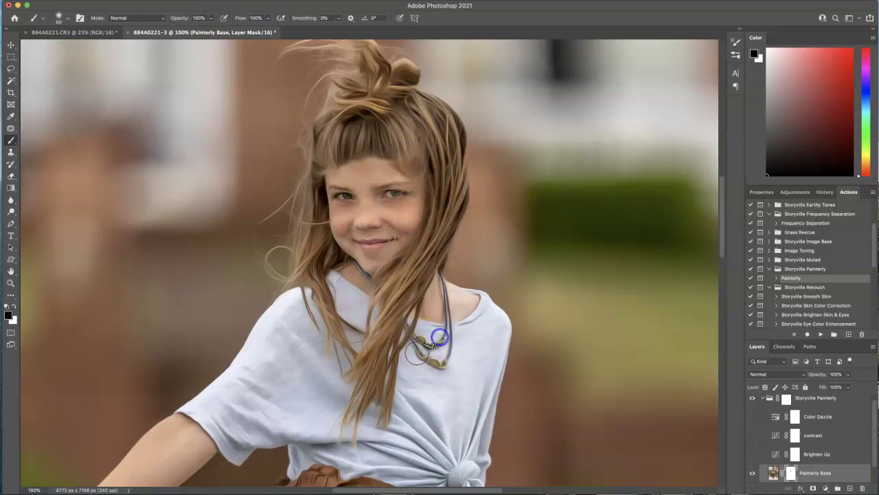
pyautogui.moveTo(444, 298); pyautogui.dragTo(444, 278)
pyautogui.press('[')
pyautogui.press('[')
pyautogui.moveTo(360, 266); pyautogui.dragTo(375, 283)
pyautogui.moveTo(409, 326); pyautogui.dragTo(407, 328)
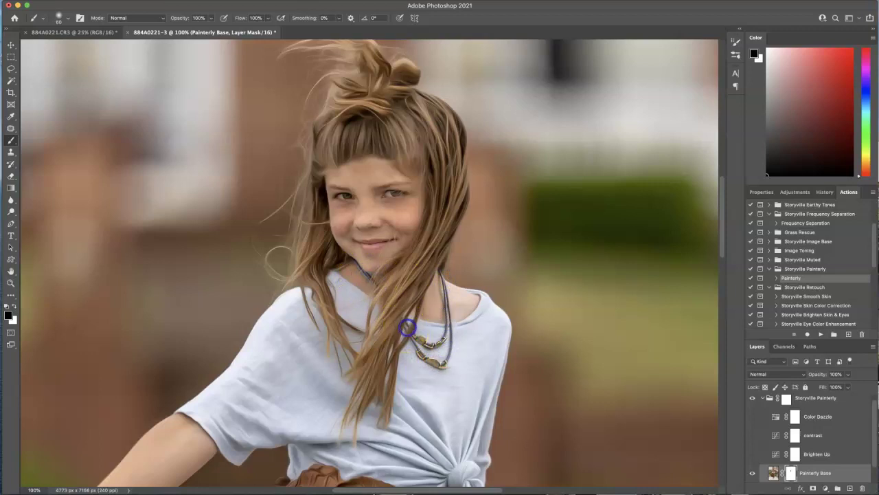
# Step: Mask the painterly effect off the hand holding the skirt and the hand behind her hip with a size 125 brush
pyautogui.press('super+minus')
pyautogui.press('super+minus')
pyautogui.press('super+minus')
pyautogui.press(']')
pyautogui.press(']')
pyautogui.press(']')
pyautogui.moveTo(245, 369); pyautogui.dragTo(260, 371)
pyautogui.moveTo(723, 253); pyautogui.dragTo(722, 282)
pyautogui.moveTo(398, 325); pyautogui.dragTo(396, 325)
# Step: Mask the painterly effect off the girl's sandals on the Painterly Base layer mask
pyautogui.moveTo(722, 285); pyautogui.dragTo(719, 338)
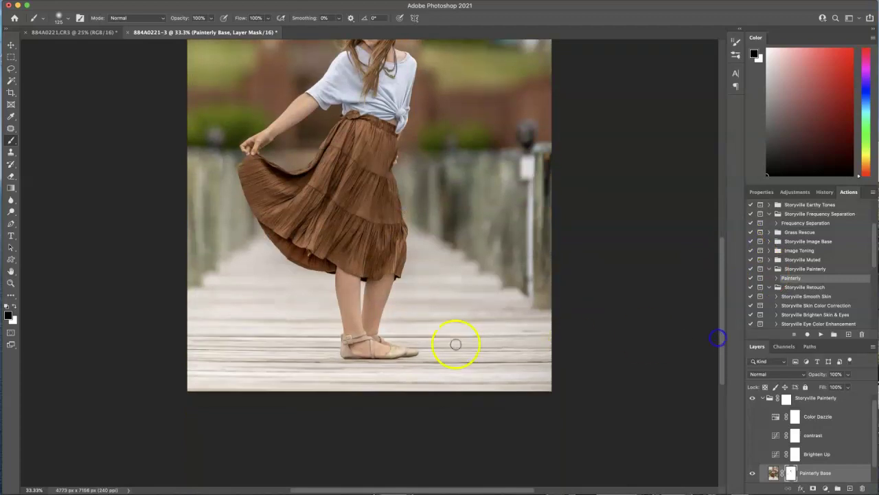
pyautogui.click(399, 351)
pyautogui.click(345, 352)
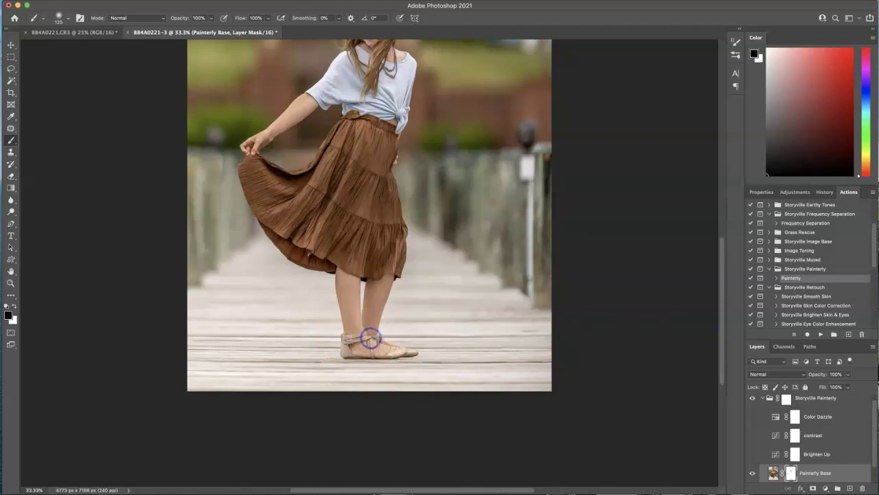
pyautogui.click(347, 346)
# Step: Turn on the Color Dazzle layer and lower its opacity to about 27%
pyautogui.moveTo(723, 357); pyautogui.dragTo(725, 327)
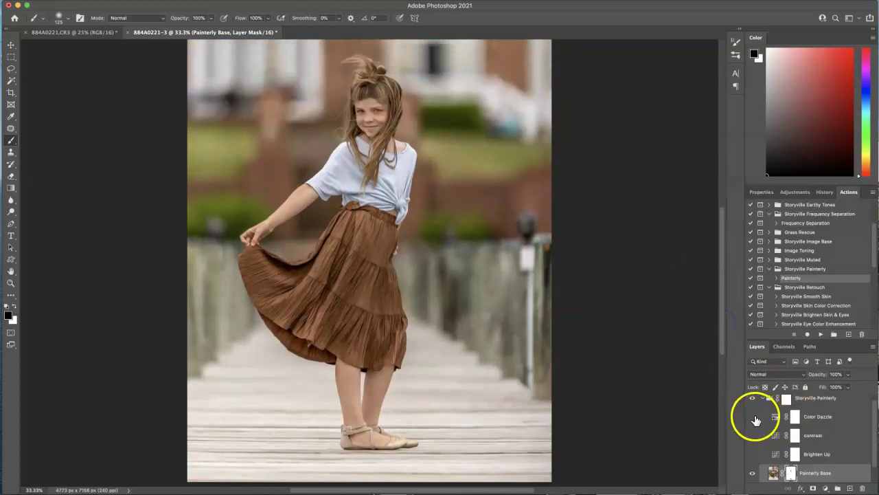
pyautogui.press('super+minus')
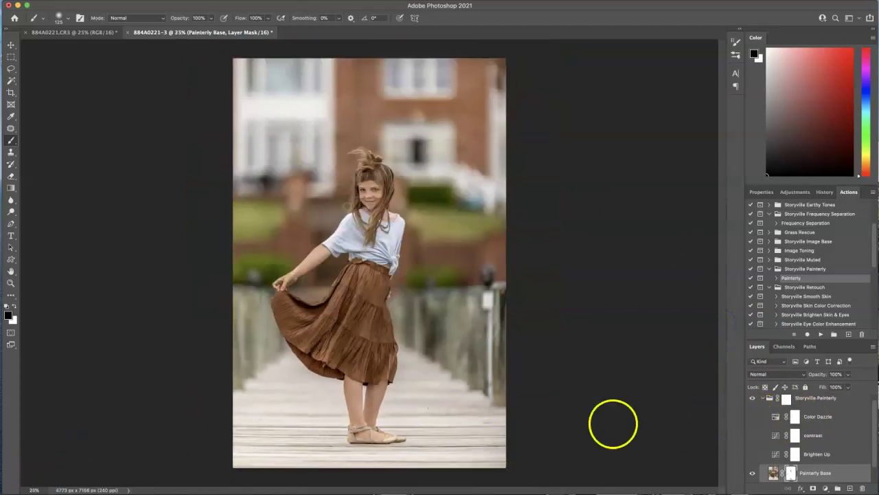
pyautogui.click(752, 417)
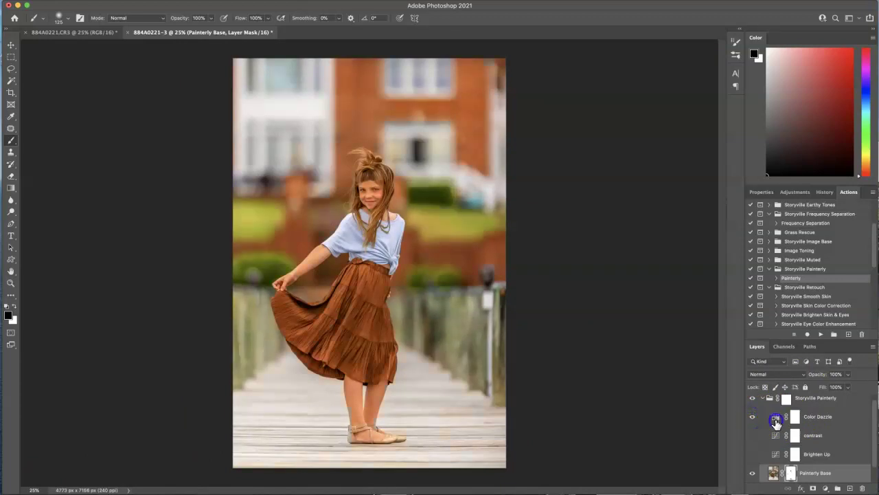
pyautogui.click(776, 418)
pyautogui.click(820, 374)
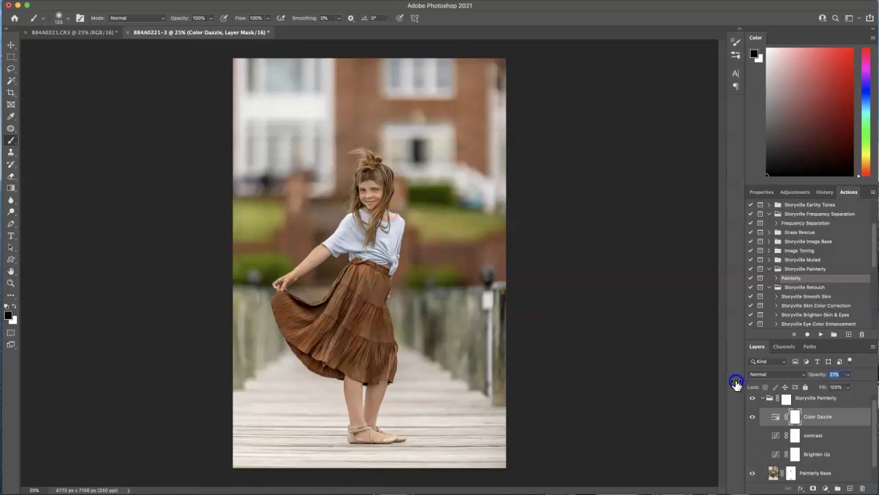
pyautogui.moveTo(737, 384); pyautogui.dragTo(736, 382)
# Step: Compare the photo with and without the collapsed Storyville Painterly group, and flatten the image
pyautogui.click(752, 398)
pyautogui.click(759, 399)
pyautogui.click(761, 399)
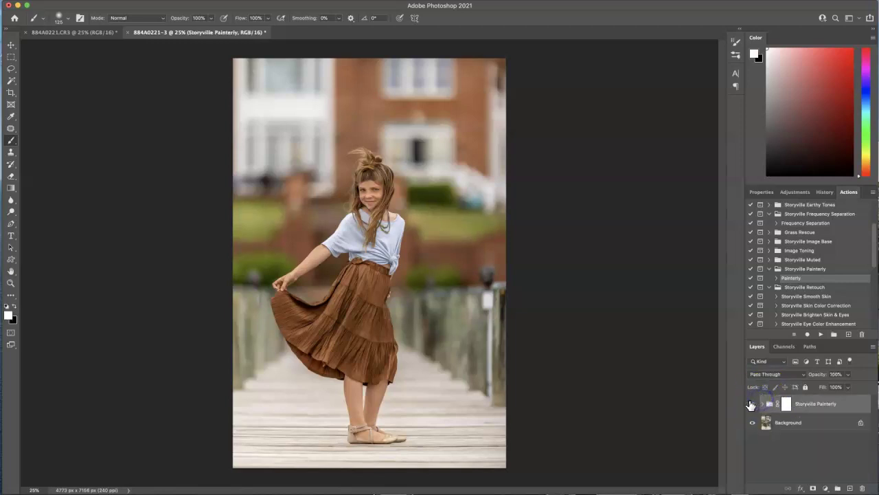
pyautogui.click(753, 404)
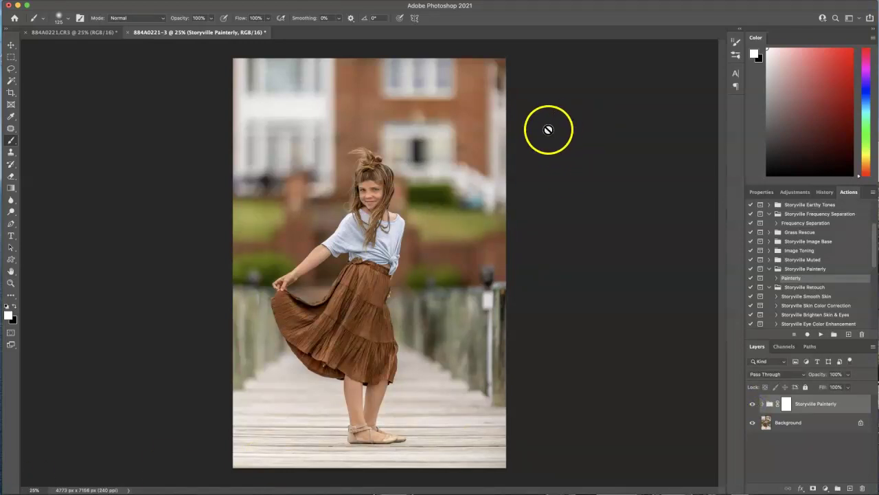
pyautogui.click(117, 0)
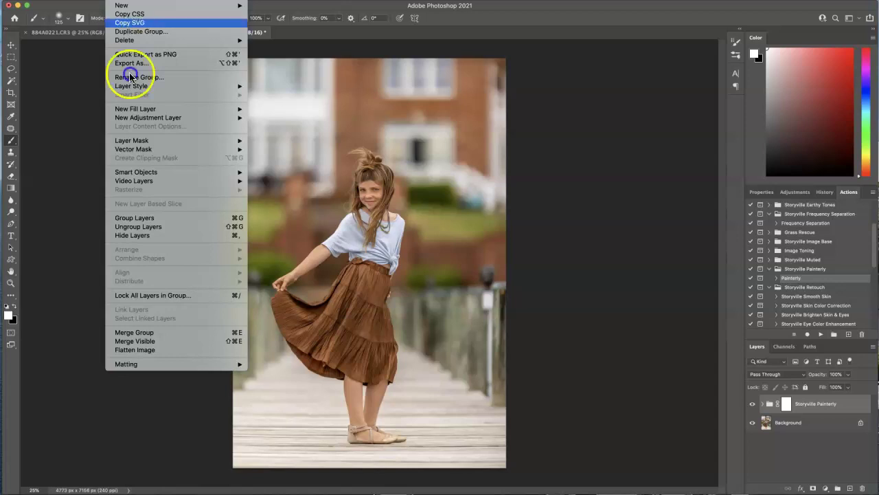
pyautogui.click(161, 350)
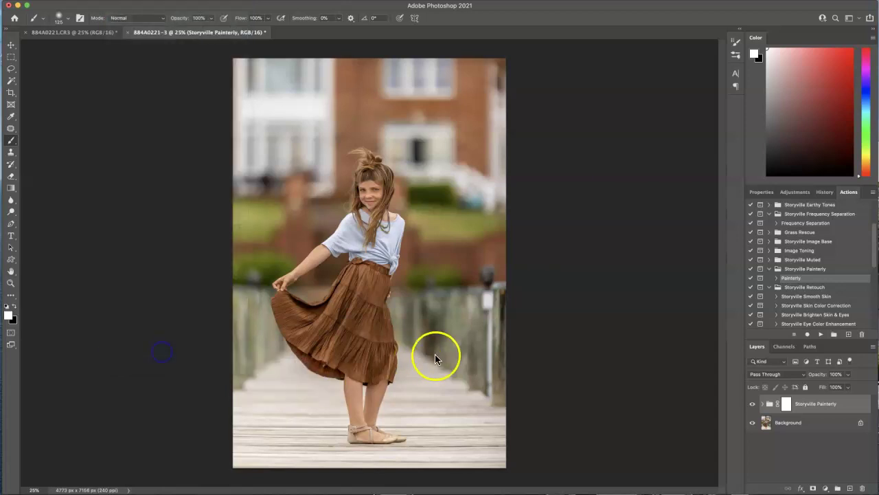
# Step: Duplicate the flattened background layer and open the copy in the Camera Raw filter
pyautogui.click(637, 191)
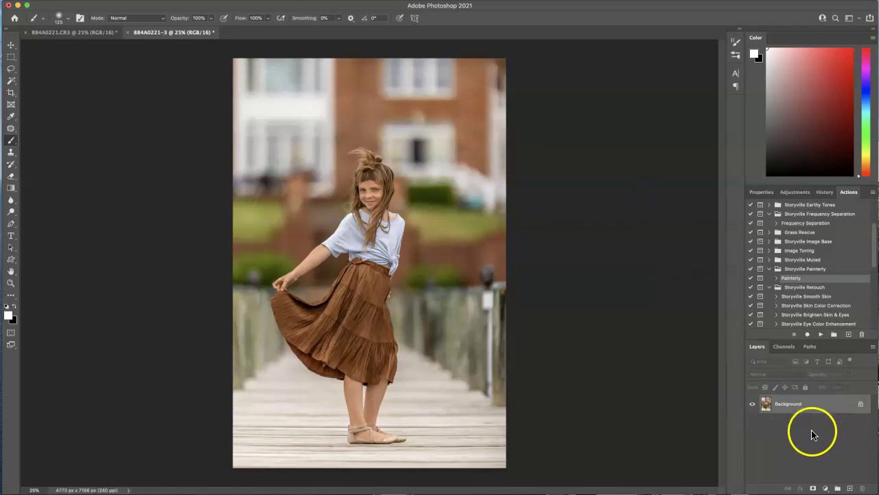
pyautogui.hotkey('ctrl', 'j')
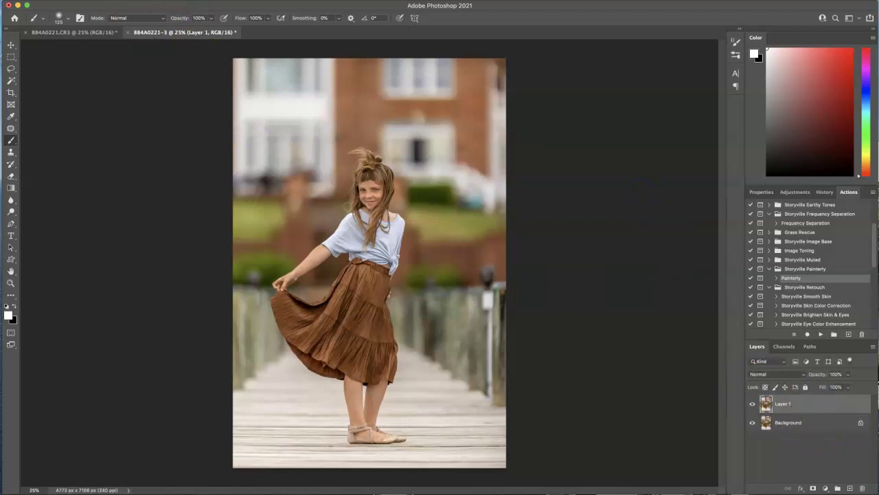
pyautogui.click(189, 0)
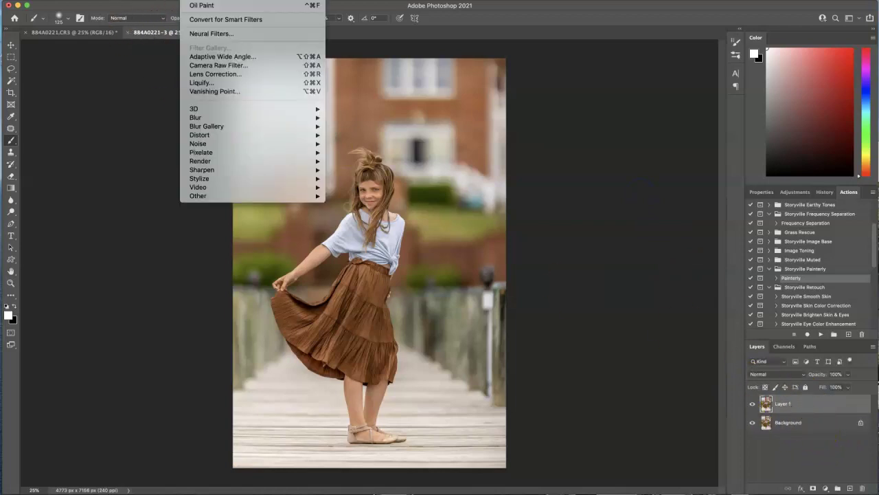
pyautogui.click(224, 68)
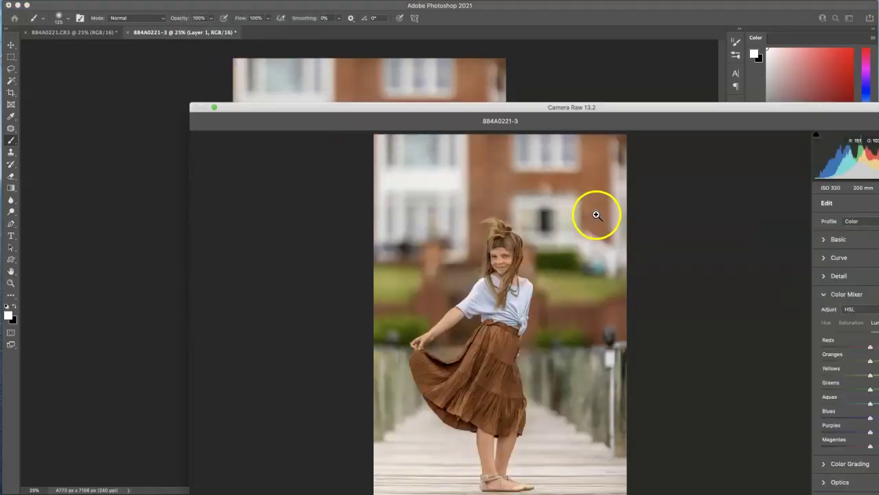
pyautogui.doubleClick(664, 98)
pyautogui.moveTo(592, 19); pyautogui.dragTo(602, 4)
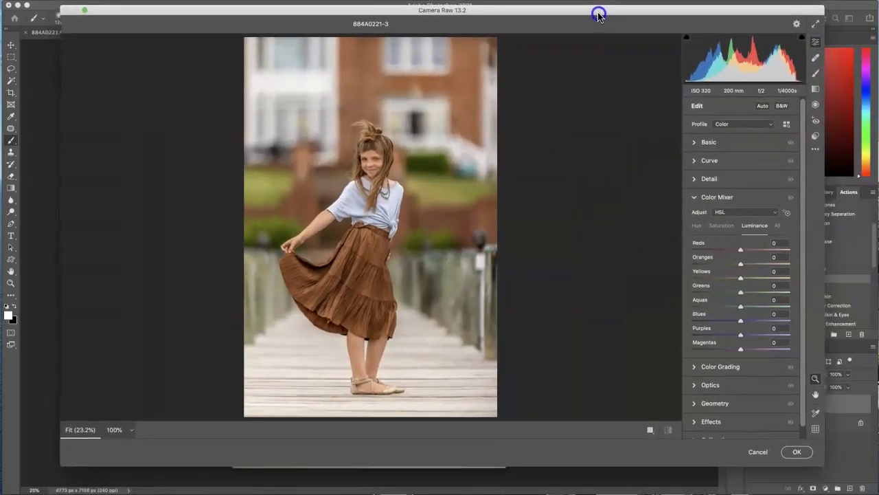
# Step: Apply the Simplicity 3 preset from the Storyville Simplicity set to the duplicated layer
pyautogui.click(816, 137)
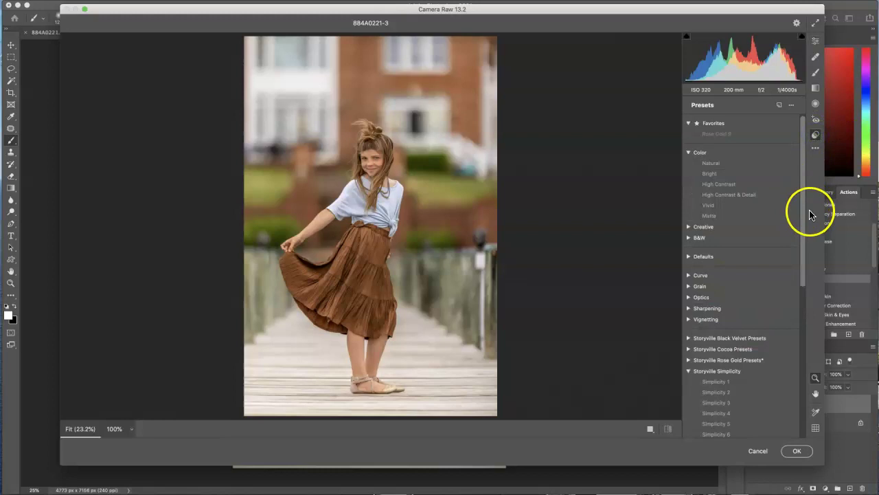
pyautogui.moveTo(805, 211); pyautogui.dragTo(806, 277)
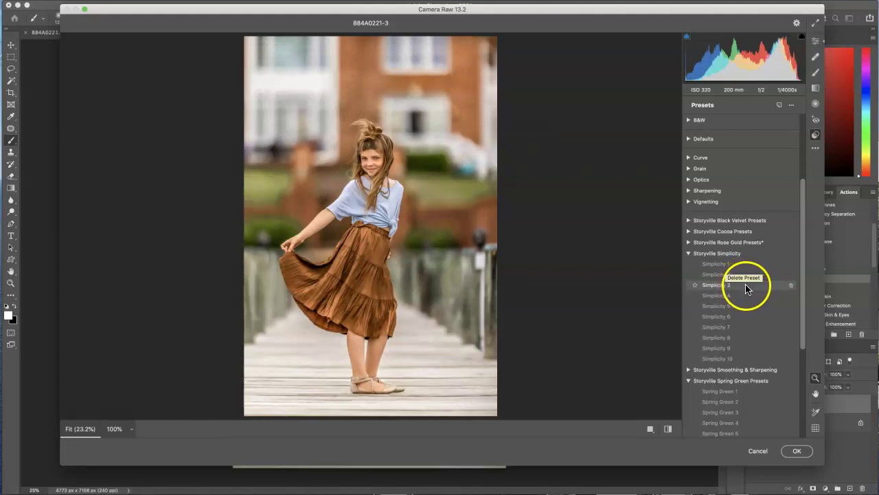
pyautogui.click(747, 288)
pyautogui.click(799, 454)
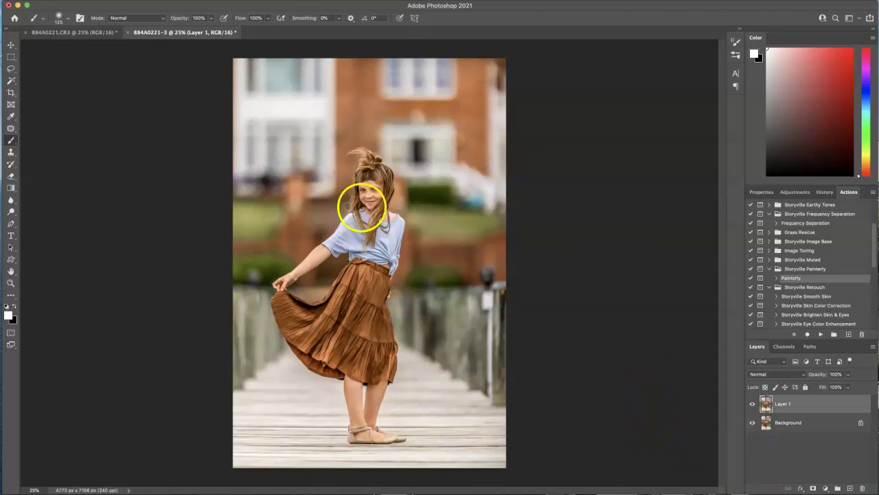
# Step: Duplicate Layer 1 and open the new copy in the Camera Raw filter
pyautogui.press('super+equal')
pyautogui.press('super+equal')
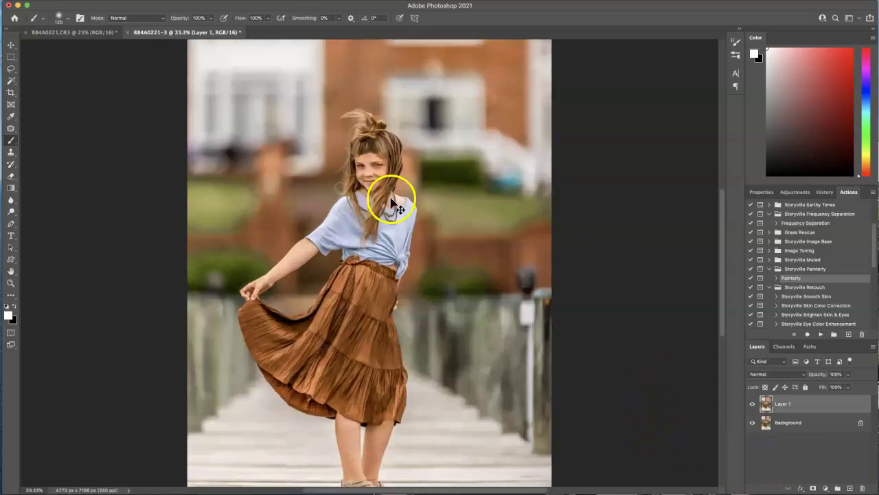
pyautogui.press('super+equal')
pyautogui.moveTo(722, 236); pyautogui.dragTo(726, 206)
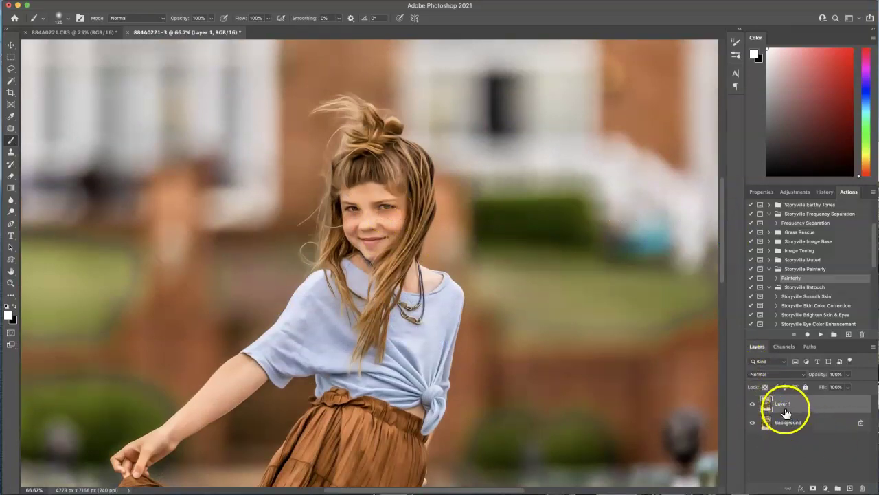
pyautogui.press('super+j')
pyautogui.click(194, 1)
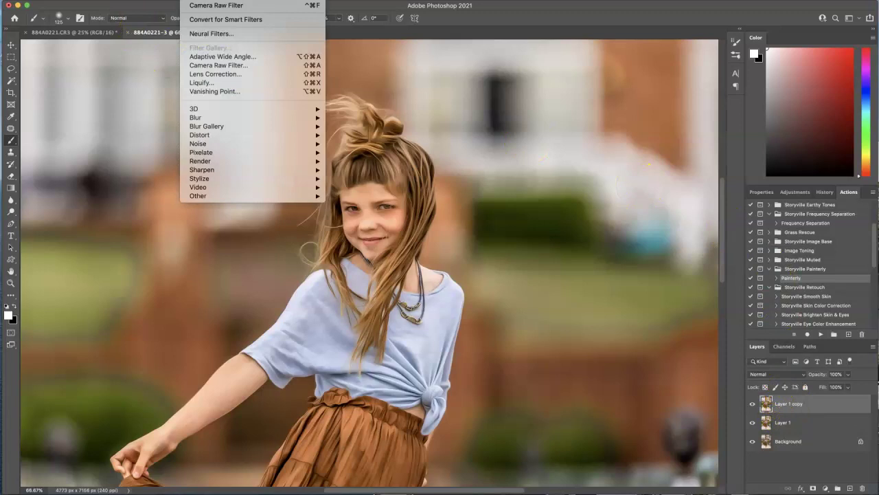
pyautogui.click(217, 66)
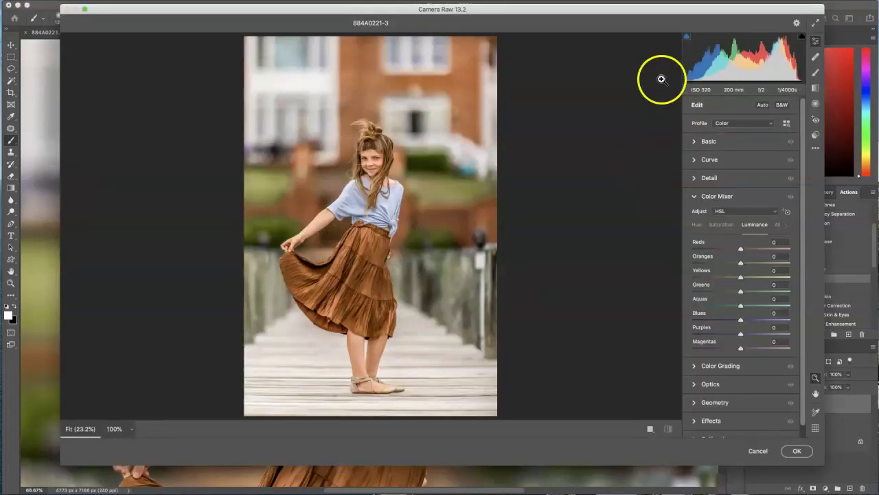
# Step: Brighten the girl's face in the Color Mixer by raising the luminance of Reds to about +28 and Oranges to about +24
pyautogui.press('super+plus')
pyautogui.press('super+plus')
pyautogui.press('super+plus')
pyautogui.press('super+plus')
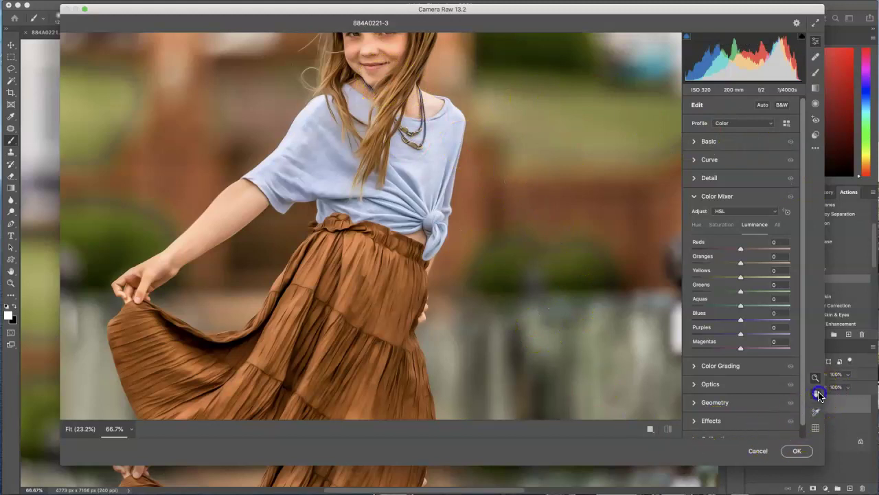
pyautogui.moveTo(449, 97); pyautogui.dragTo(549, 306)
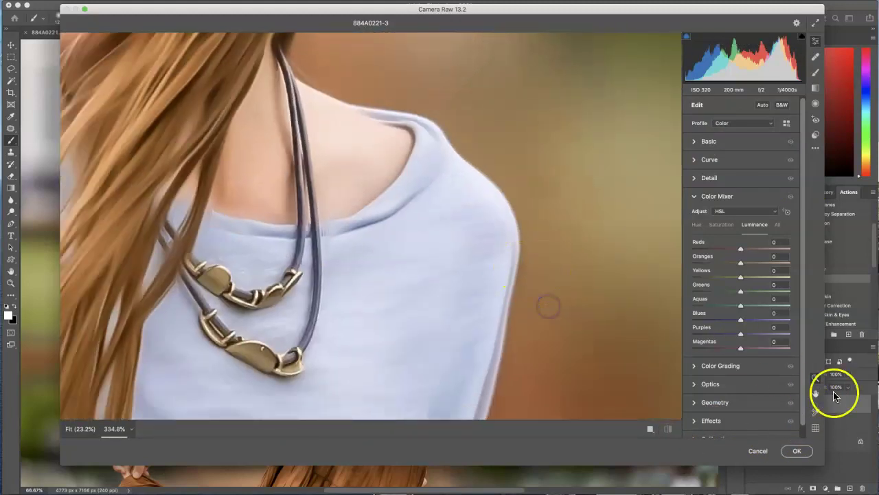
pyautogui.click(815, 393)
pyautogui.moveTo(222, 121); pyautogui.dragTo(562, 246)
pyautogui.press('super+minus')
pyautogui.press('super+minus')
pyautogui.moveTo(740, 251); pyautogui.dragTo(750, 254)
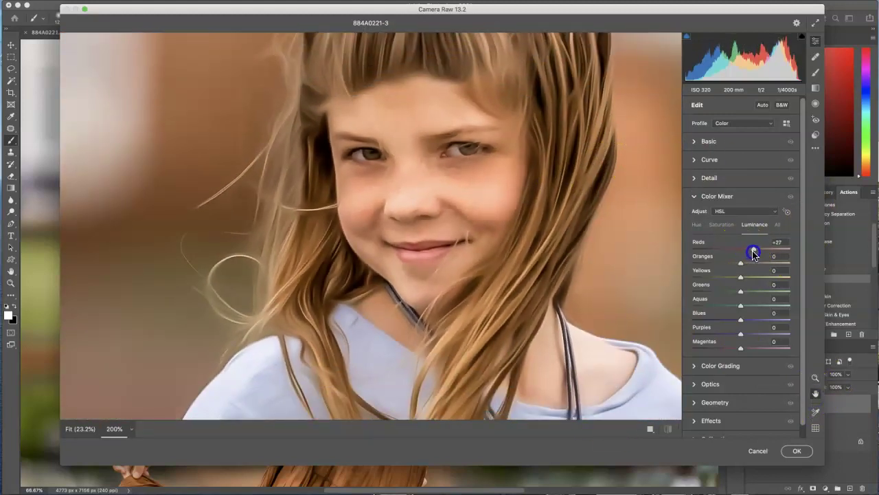
pyautogui.moveTo(742, 266); pyautogui.dragTo(754, 267)
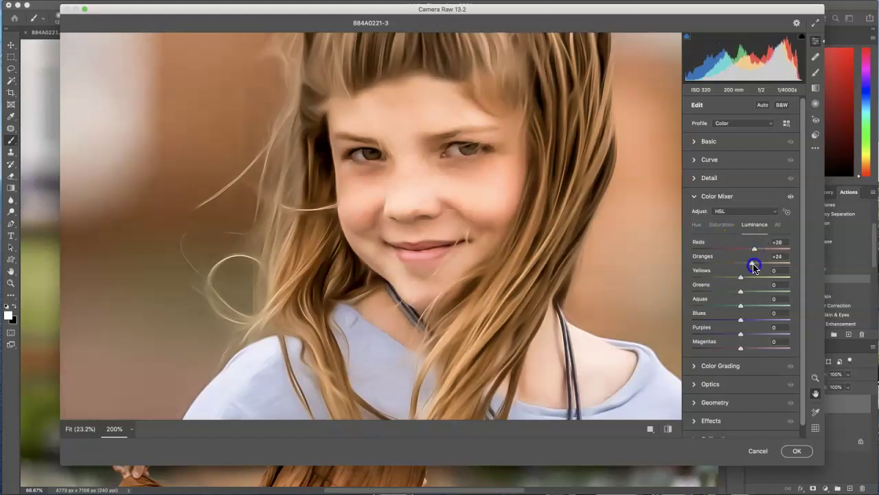
# Step: Adjust the Reds luminance to about +25, fine-tune the Oranges luminance, and apply the Camera Raw filter
pyautogui.press('super+minus')
pyautogui.press('super+minus')
pyautogui.press('super+minus')
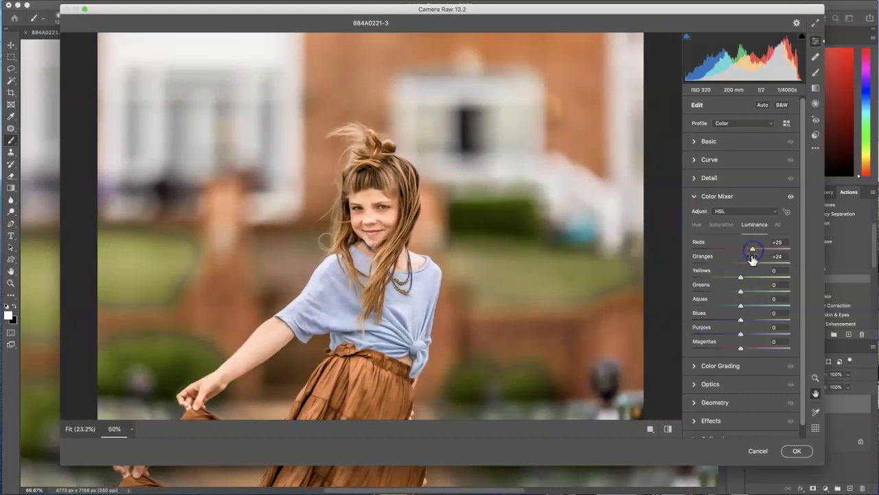
pyautogui.press('super+minus')
pyautogui.moveTo(751, 266); pyautogui.dragTo(751, 265)
pyautogui.click(795, 453)
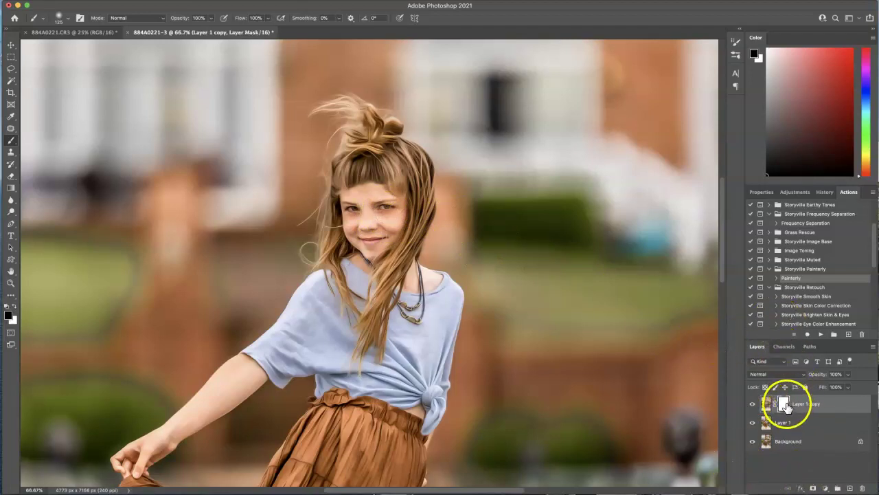
# Step: Invert the Layer 1 copy mask to black, paint the brightening in under the eyes with a size 70 brush, and compare before and after
pyautogui.press('super+i')
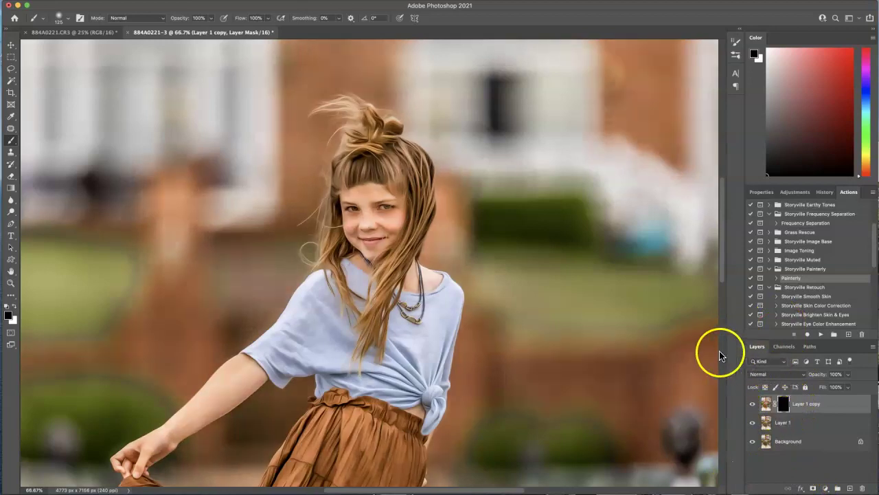
pyautogui.click(16, 305)
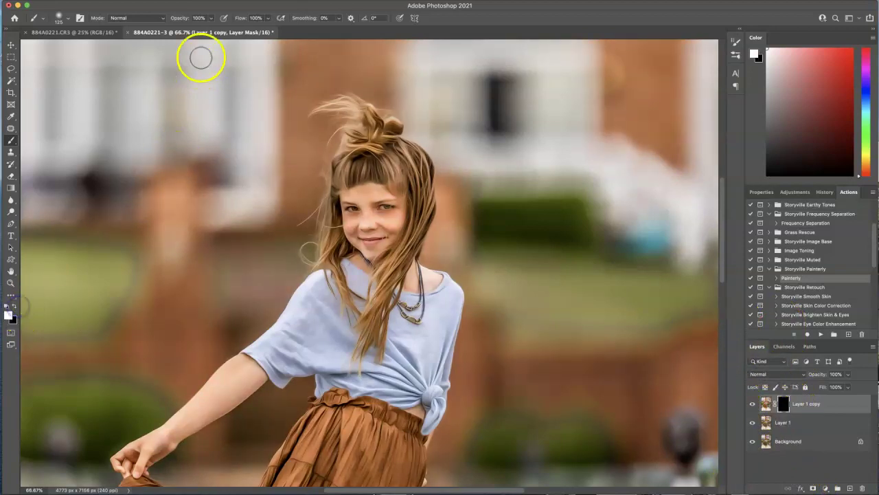
pyautogui.press('super+1')
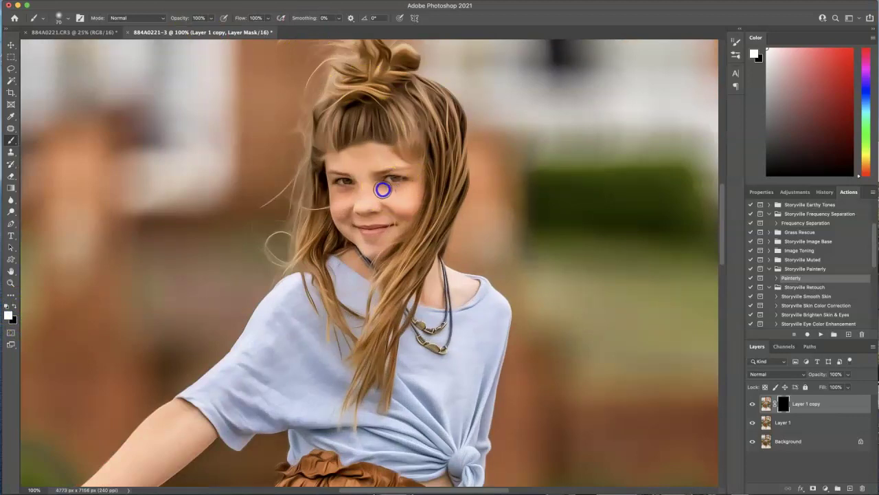
pyautogui.moveTo(340, 195); pyautogui.dragTo(349, 193)
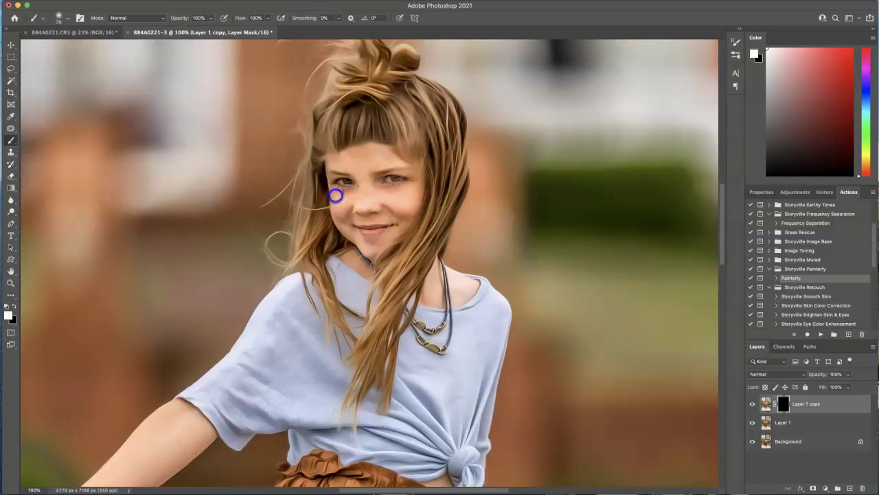
pyautogui.click(753, 404)
pyautogui.click(752, 404)
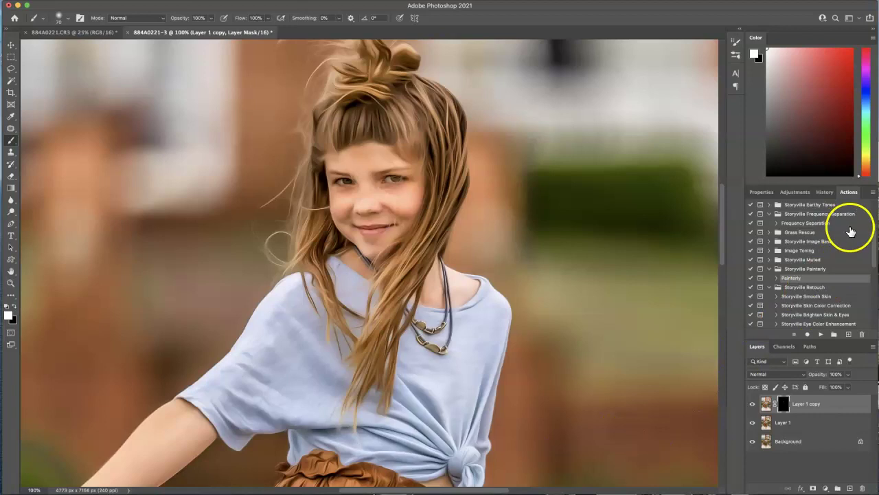
# Step: Run the Storyville Brighten Skin & Eyes action and expand the resulting layer group
pyautogui.click(812, 315)
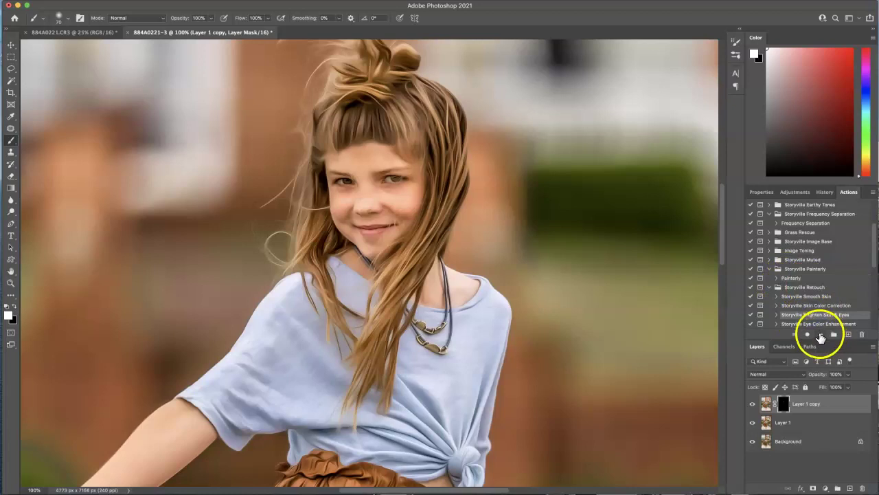
pyautogui.click(629, 202)
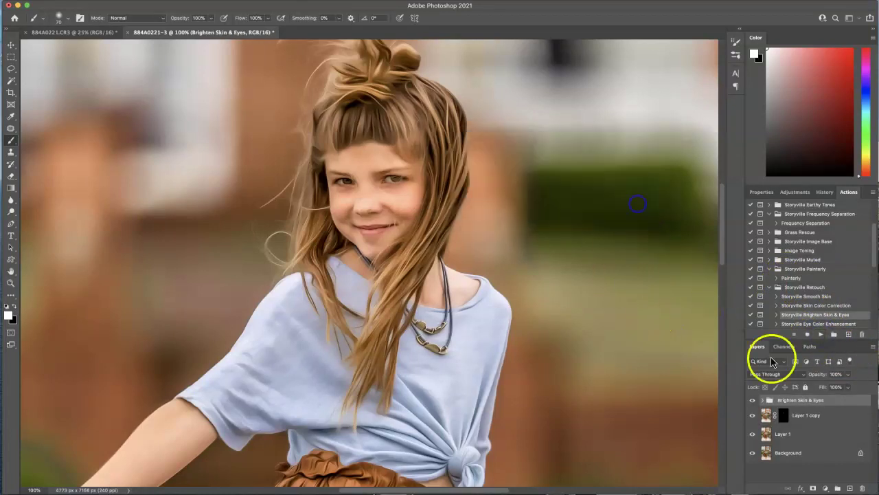
pyautogui.click(769, 401)
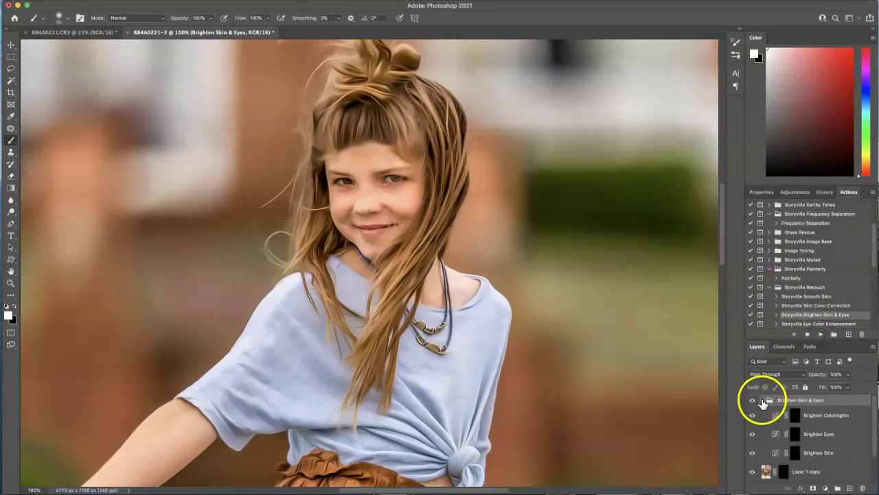
# Step: Brighten both of the girl's eyes by painting white on the Brighten Eyes layer mask with a small brush
pyautogui.click(797, 435)
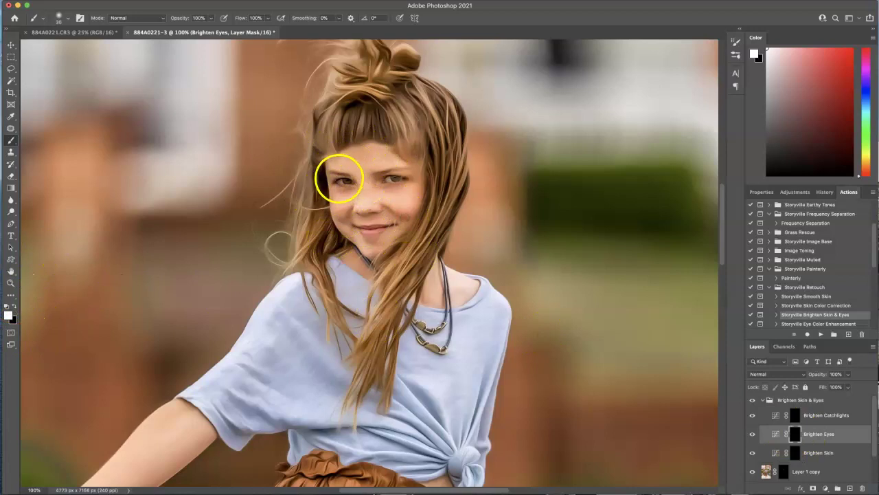
pyautogui.moveTo(350, 182); pyautogui.dragTo(404, 180)
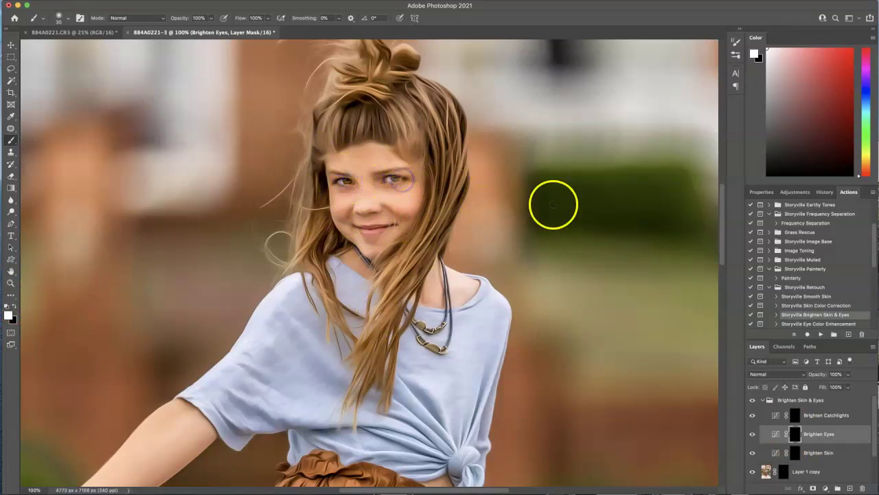
pyautogui.moveTo(820, 374); pyautogui.dragTo(779, 375)
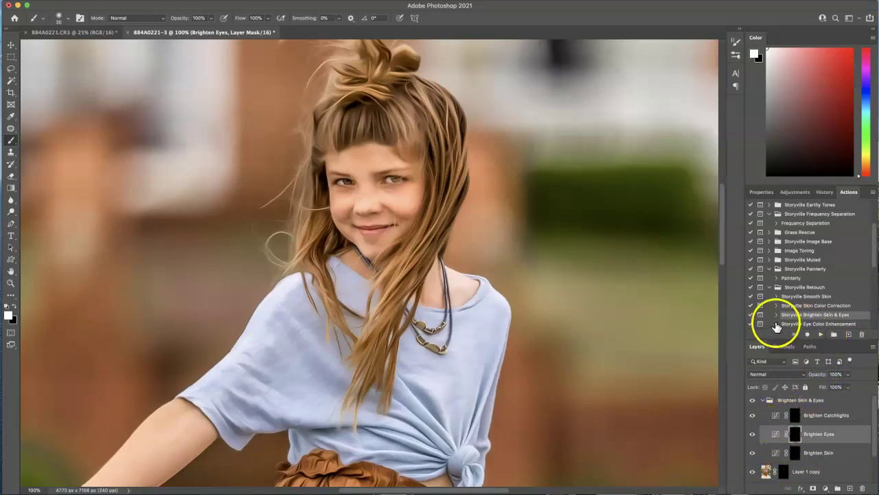
# Step: Check the eye brightening with the whole photo in view and again close up on the girl's face
pyautogui.press('super+minus')
pyautogui.press('super+minus')
pyautogui.press('super+minus')
pyautogui.press('super+minus')
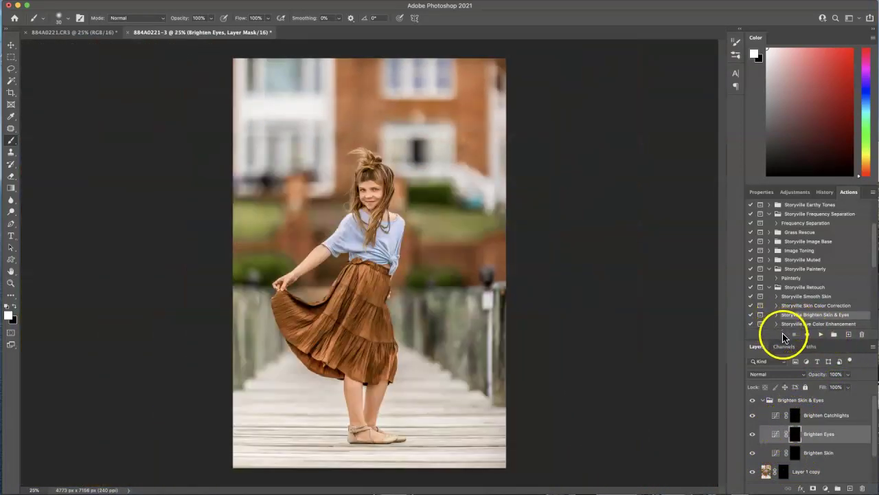
pyautogui.press('super+plus')
pyautogui.press('super+plus')
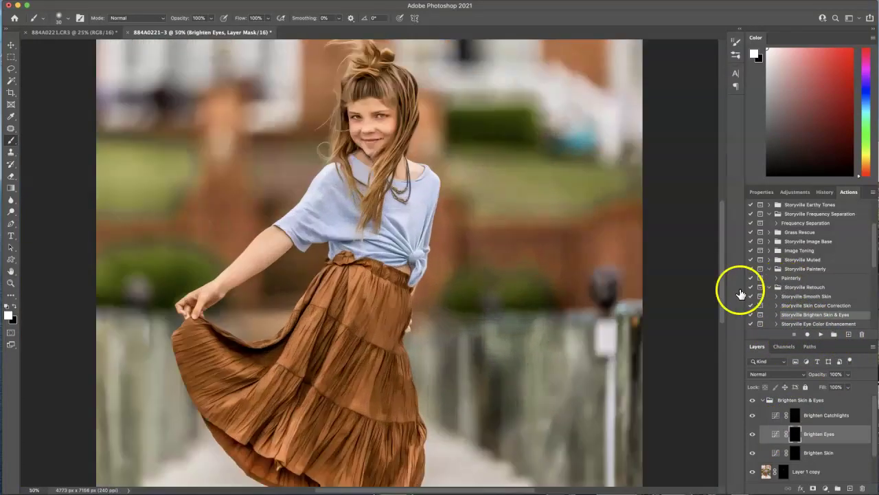
pyautogui.press('super+plus')
pyautogui.press('super+plus')
pyautogui.moveTo(721, 248); pyautogui.dragTo(723, 208)
# Step: Collapse the Brighten Skin & Eyes group and run the Storyville Rosie Cheeks & Lips action
pyautogui.click(764, 400)
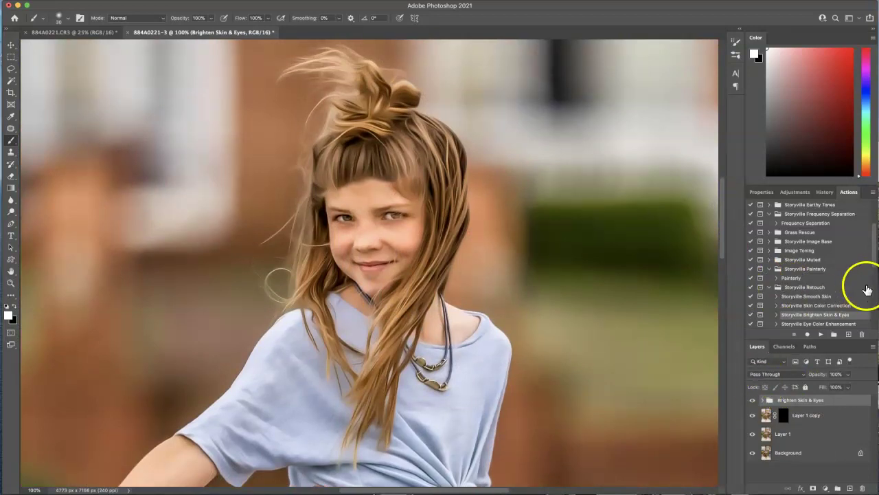
pyautogui.scroll(-1, 873, 267)
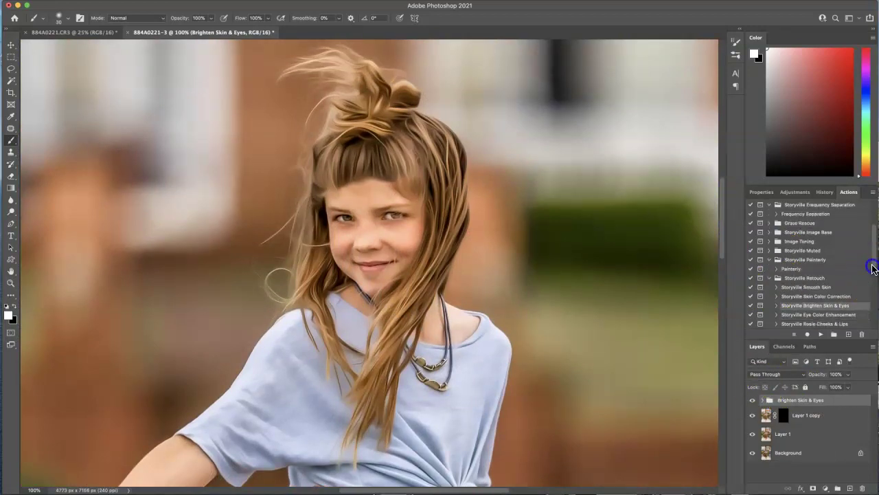
pyautogui.click(824, 325)
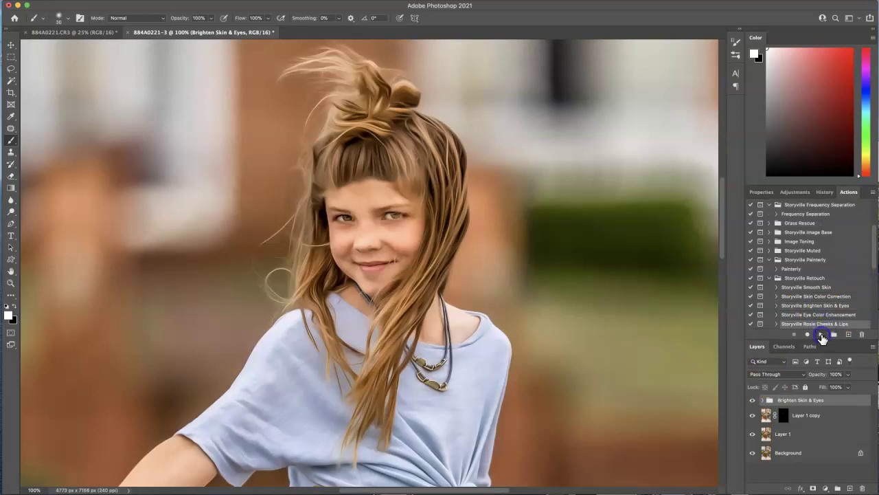
pyautogui.click(822, 335)
pyautogui.click(627, 204)
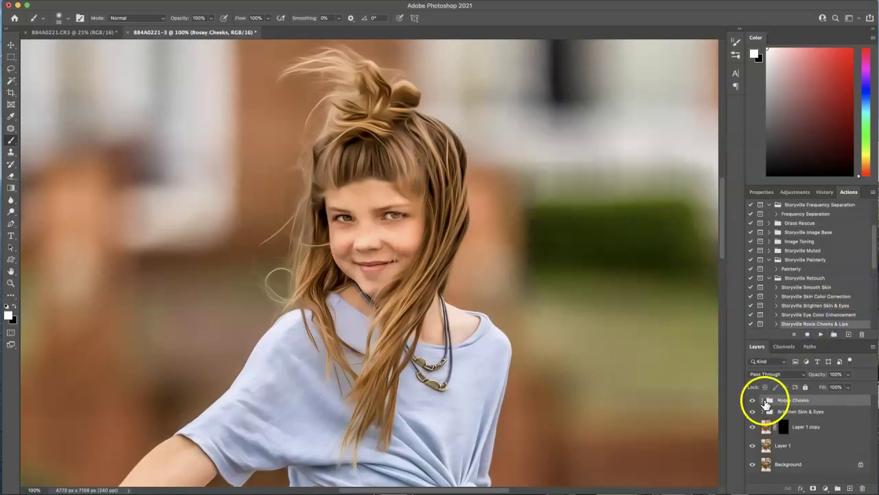
# Step: Expand the Rosey Cheeks group, paint both cheeks white on the Vibrant Coral mask with a larger brush, and set that layer's opacity to 21%
pyautogui.click(768, 401)
pyautogui.click(795, 417)
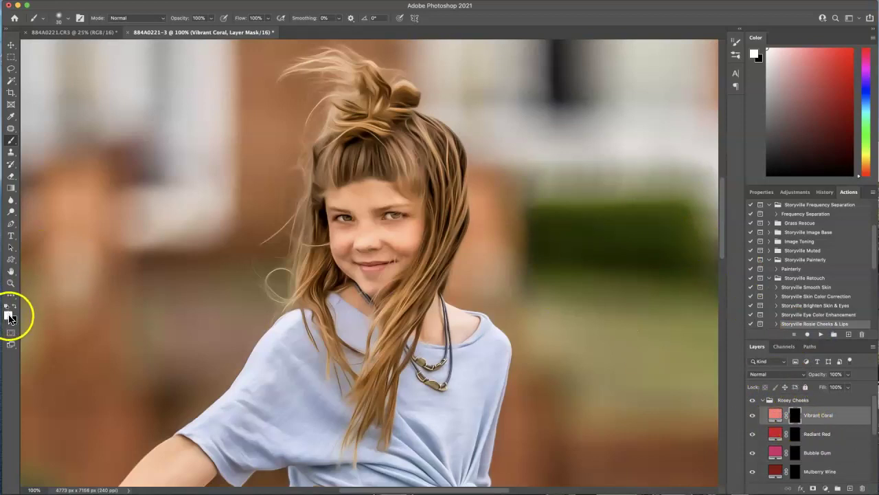
pyautogui.press(']')
pyautogui.press(']')
pyautogui.press(']')
pyautogui.press(']')
pyautogui.press(']')
pyautogui.click(406, 240)
pyautogui.click(345, 243)
pyautogui.click(341, 243)
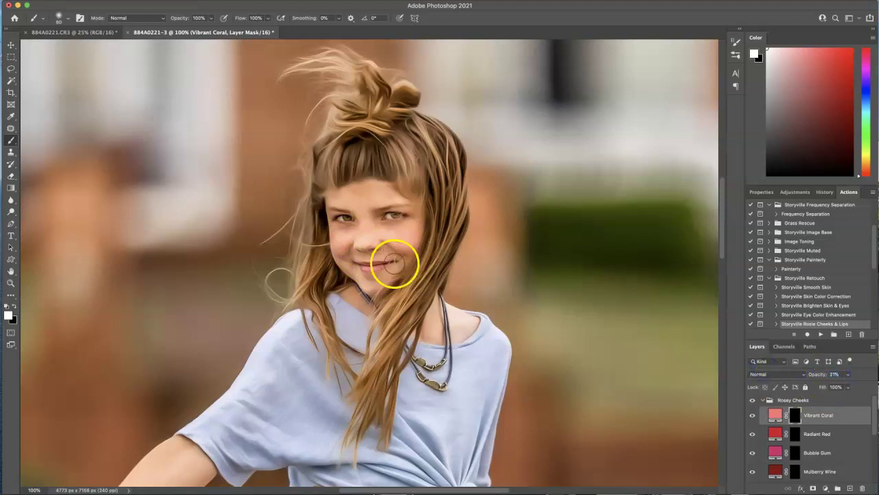
# Step: Paint the girl's lips on the Vibrant Coral layer mask with a smaller brush
pyautogui.press('[')
pyautogui.press('[')
pyautogui.press('[')
pyautogui.press('[')
pyautogui.press('[')
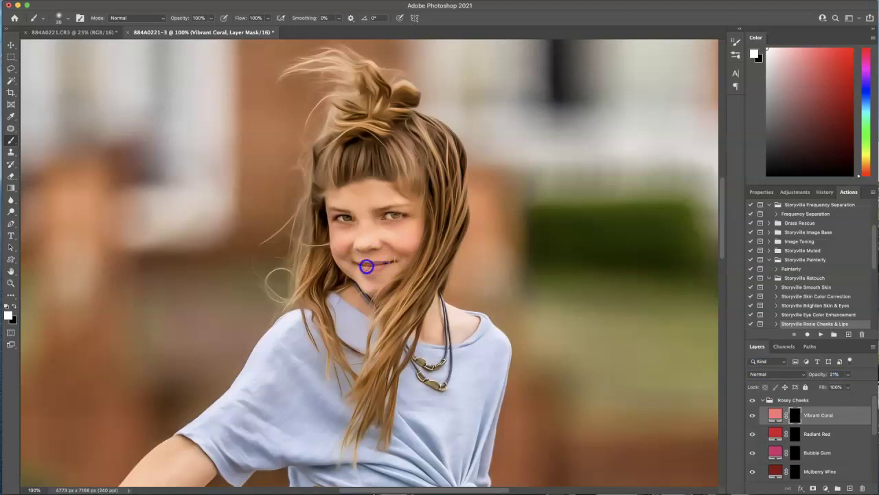
# Step: Check the cheek and lip color with the whole photo in view and collapse the Rosey Cheeks group
pyautogui.moveTo(874, 416)
pyautogui.mouseDown()
pyautogui.moveTo(877, 448)
pyautogui.moveTo(877, 400)
pyautogui.mouseUp()
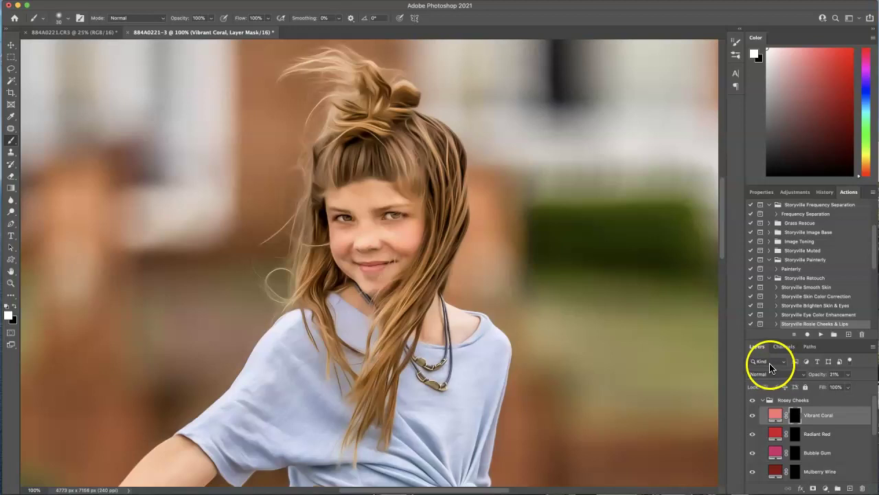
pyautogui.press('super+minus')
pyautogui.press('super+minus')
pyautogui.press('super+minus')
pyautogui.press('super+minus')
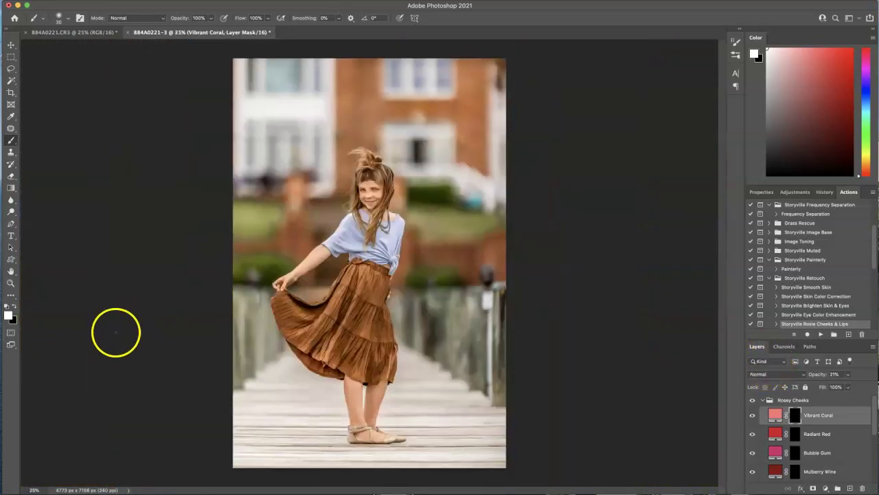
pyautogui.click(755, 401)
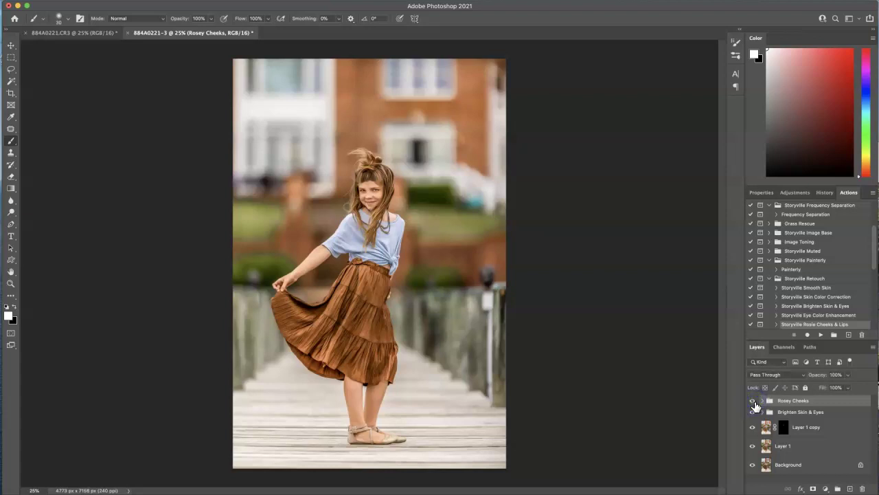
# Step: Run the Ultimate Dodge & Burn action and expand the resulting Storyville's Ultimate D&B group
pyautogui.moveTo(874, 258); pyautogui.dragTo(869, 308)
pyautogui.click(808, 288)
pyautogui.click(821, 335)
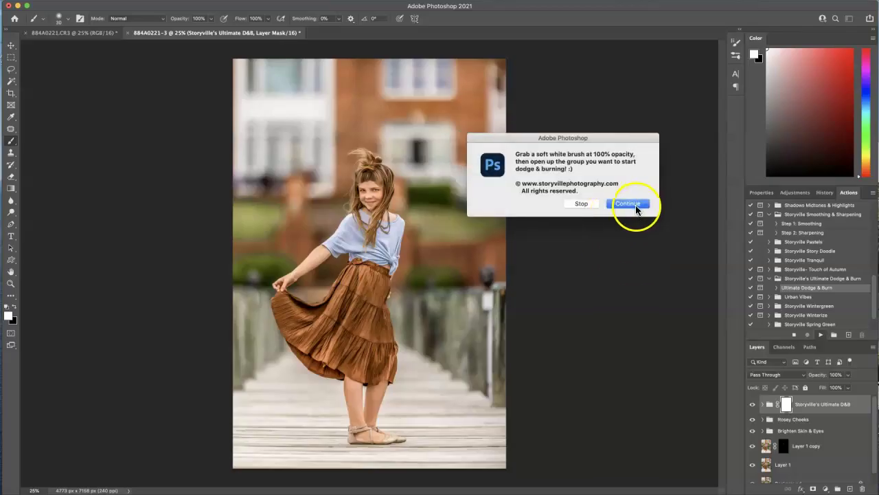
pyautogui.click(636, 205)
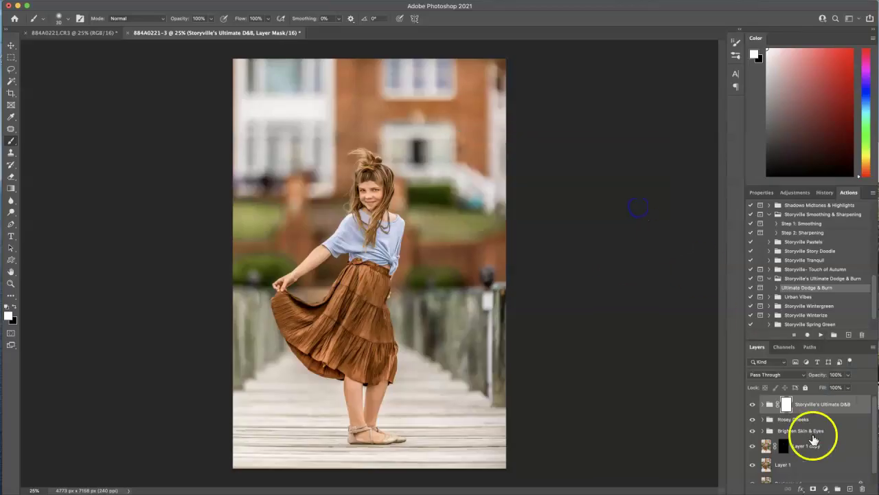
pyautogui.click(762, 405)
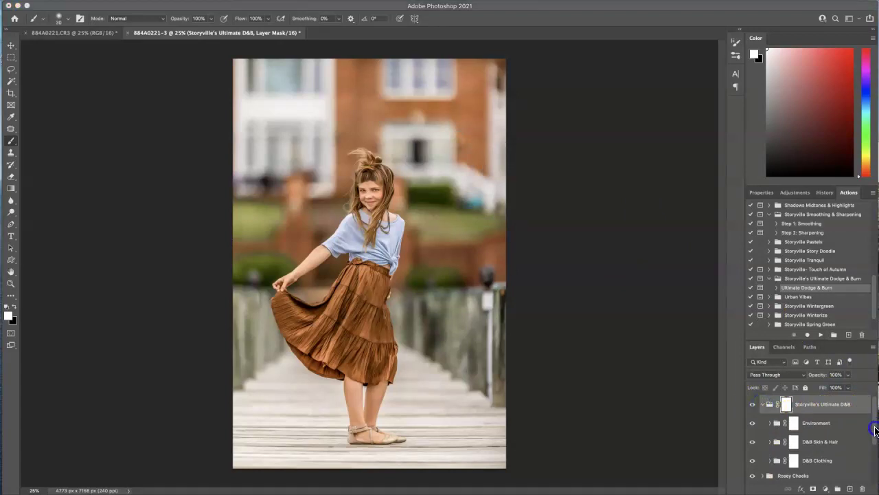
# Step: Expand the D&B Clothing group and paint white over the brown skirt on the D&B Combo layer mask with a much larger brush
pyautogui.scroll(-1, 875, 439)
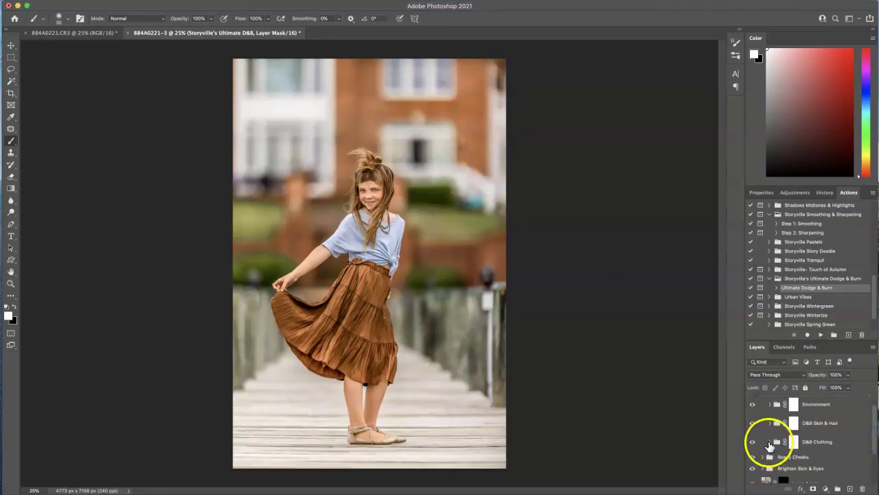
pyautogui.click(771, 442)
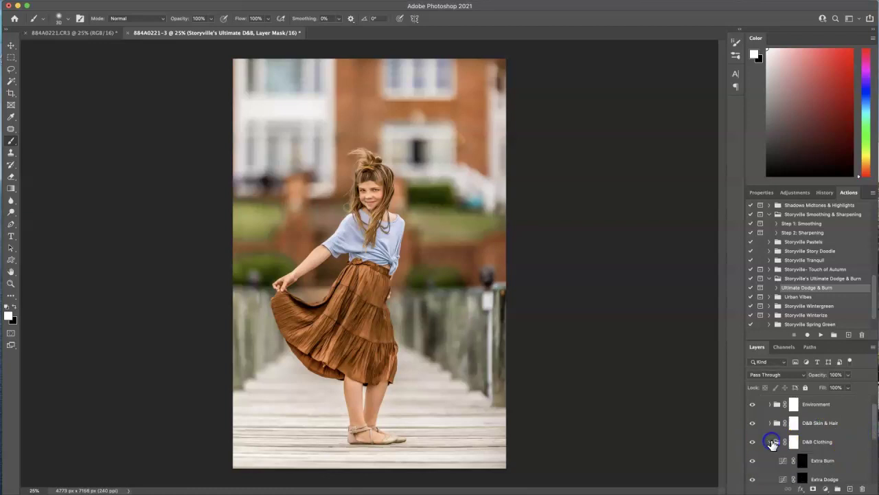
pyautogui.scroll(-2, 872, 437)
pyautogui.click(803, 460)
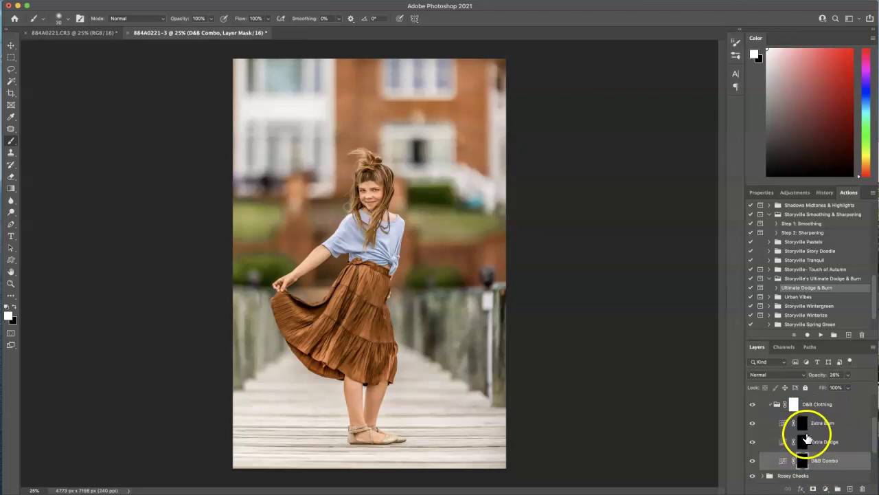
pyautogui.press('super+plus')
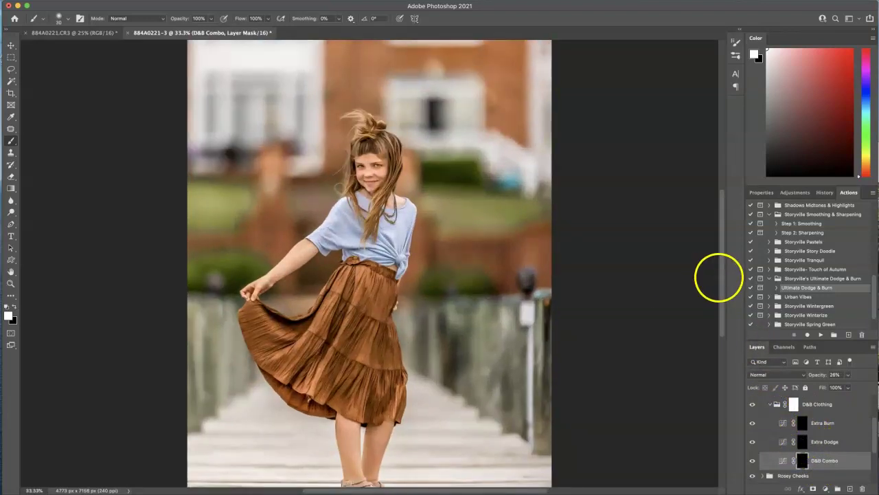
pyautogui.scroll(-2, 724, 281)
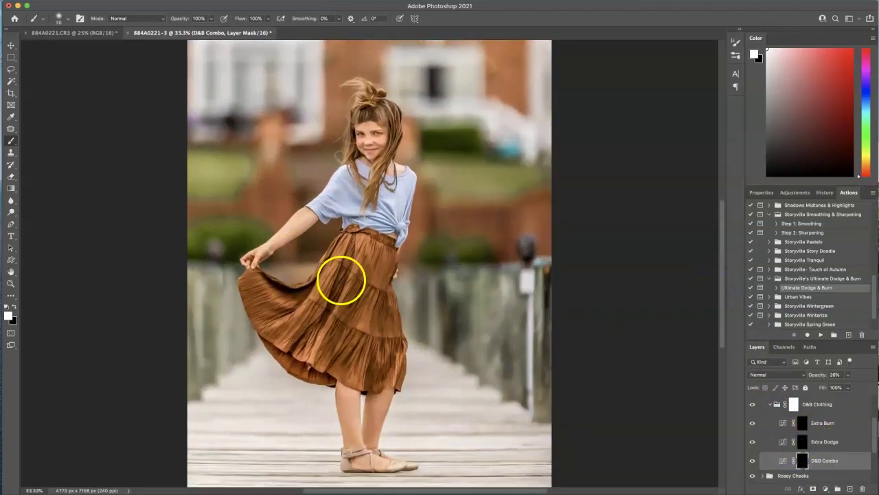
pyautogui.press(']')
pyautogui.press(']')
pyautogui.press(']')
pyautogui.press(']')
pyautogui.press(']')
pyautogui.press(']')
pyautogui.press(']')
pyautogui.press(']')
pyautogui.moveTo(360, 258); pyautogui.dragTo(348, 263)
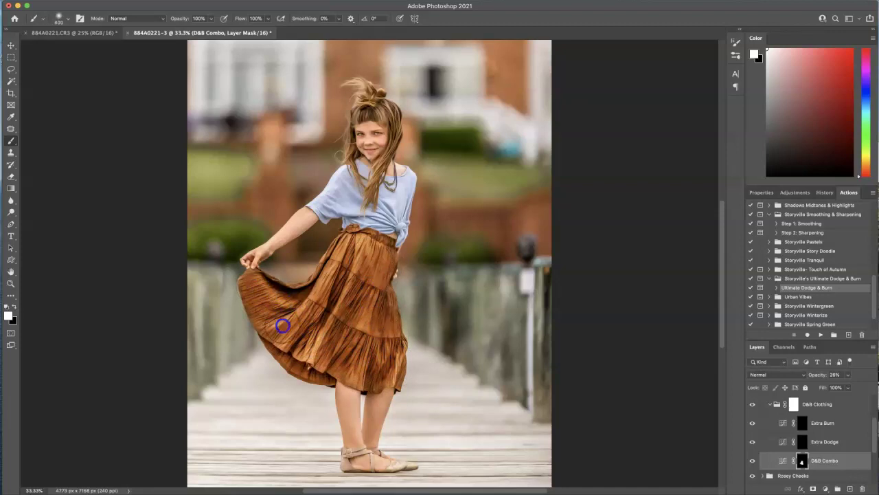
pyautogui.click(287, 297)
# Step: Set the D&B Combo layer's opacity to 41% and keep its blend mode at Normal
pyautogui.moveTo(815, 374); pyautogui.dragTo(818, 377)
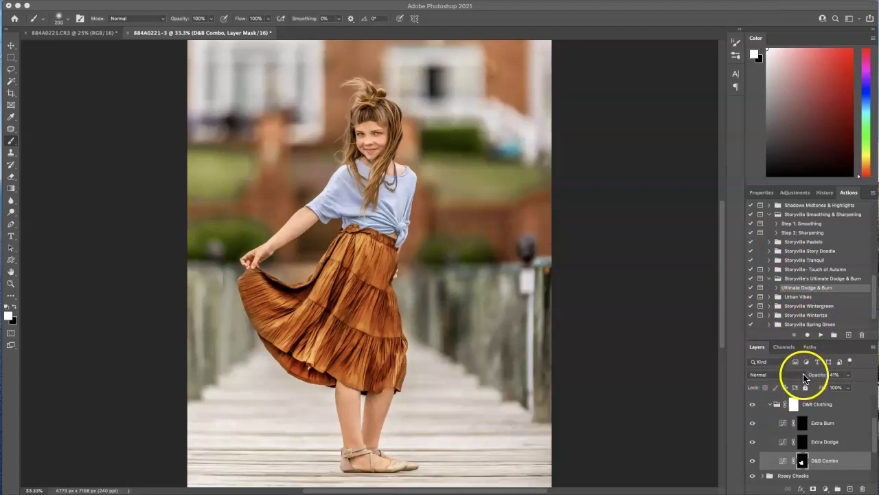
pyautogui.click(804, 376)
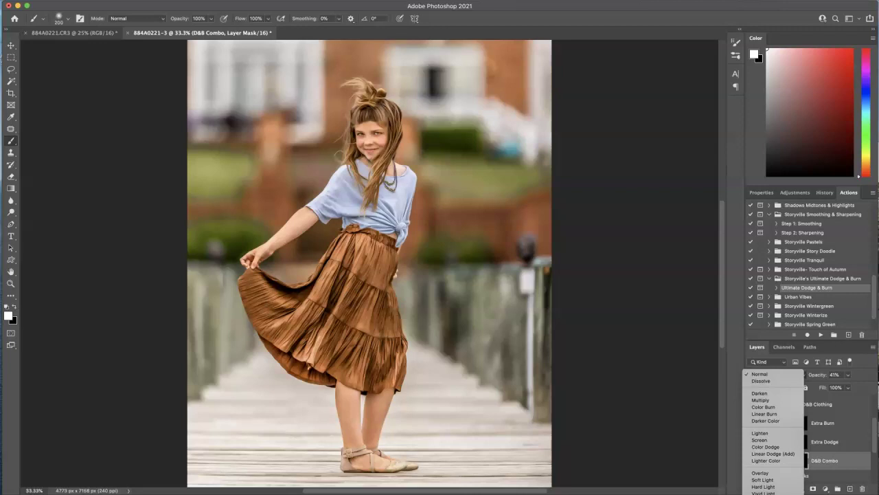
pyautogui.click(779, 373)
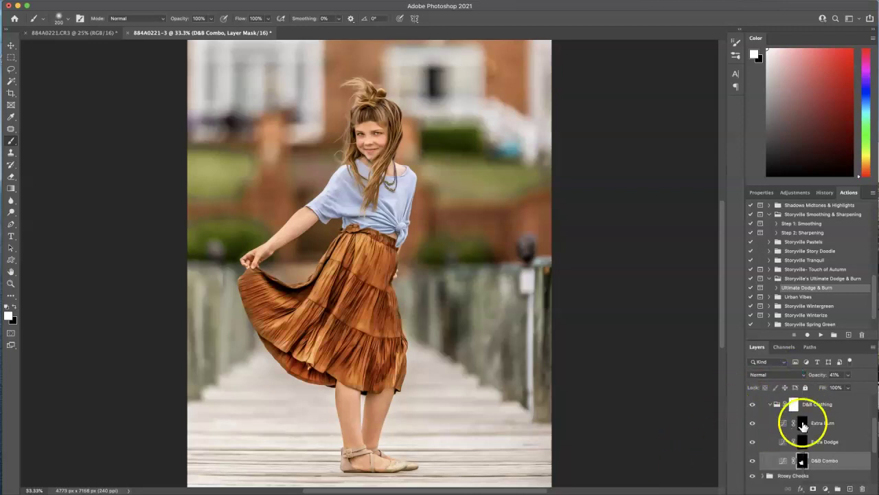
# Step: Darken the blue shirt by painting white over its sleeve, shoulder, neckline and knot on the Extra Burn layer mask
pyautogui.click(803, 424)
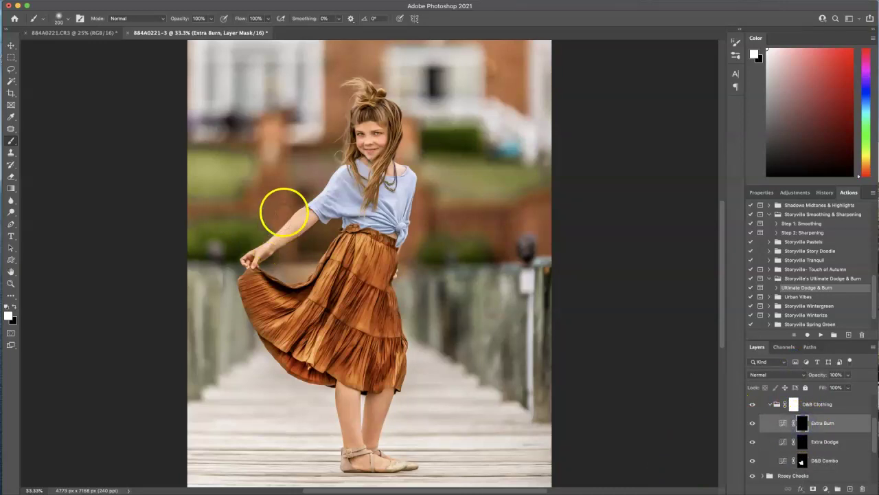
pyautogui.moveTo(337, 187); pyautogui.dragTo(339, 184)
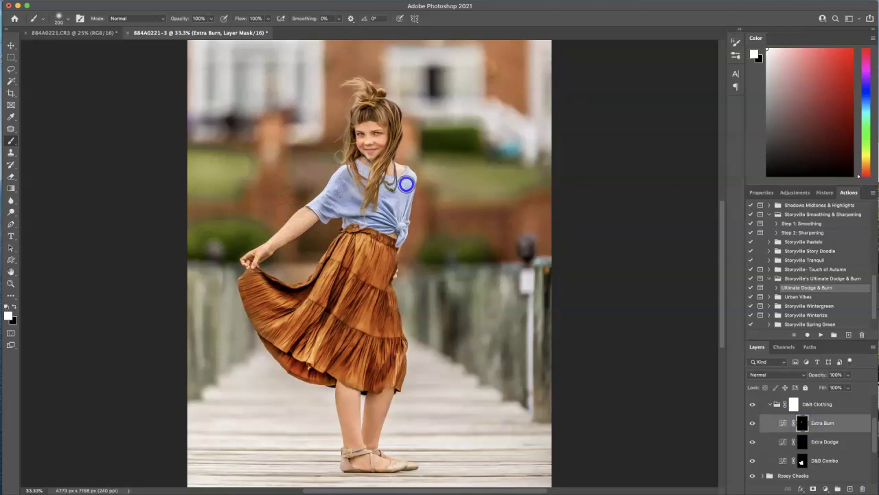
pyautogui.moveTo(398, 234); pyautogui.dragTo(389, 211)
pyautogui.moveTo(365, 176); pyautogui.dragTo(362, 170)
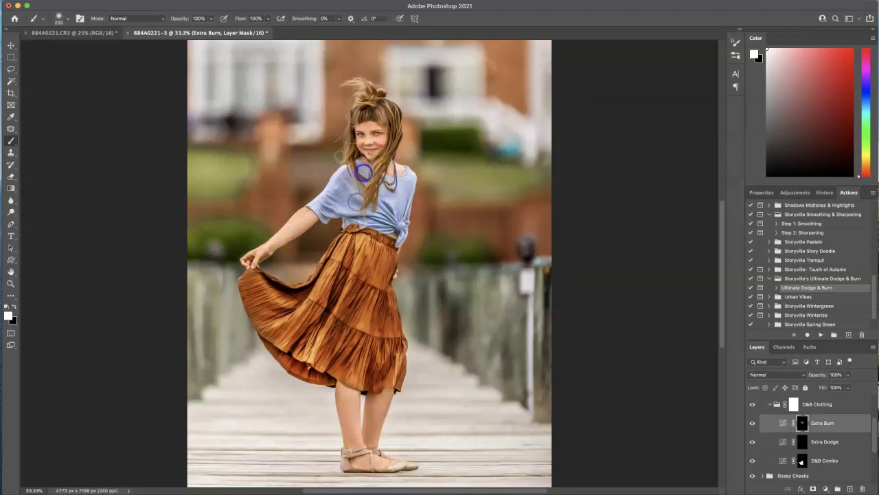
# Step: Collapse the D&B Clothing group and compare the photo with the group hidden and shown
pyautogui.click(773, 405)
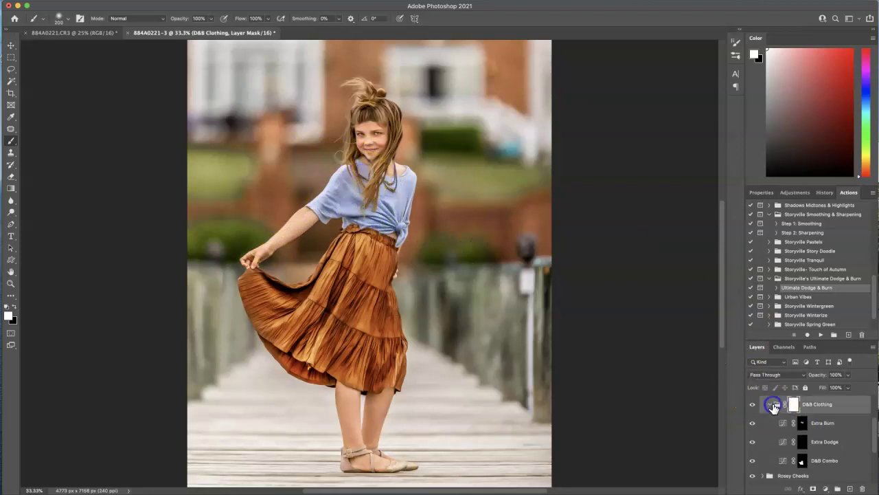
pyautogui.click(770, 404)
pyautogui.click(752, 406)
pyautogui.click(753, 405)
# Step: Expand the D&B Skin & Hair group and paint white over the girl's face and hair on the Dodge 1 layer mask
pyautogui.moveTo(873, 440); pyautogui.dragTo(871, 424)
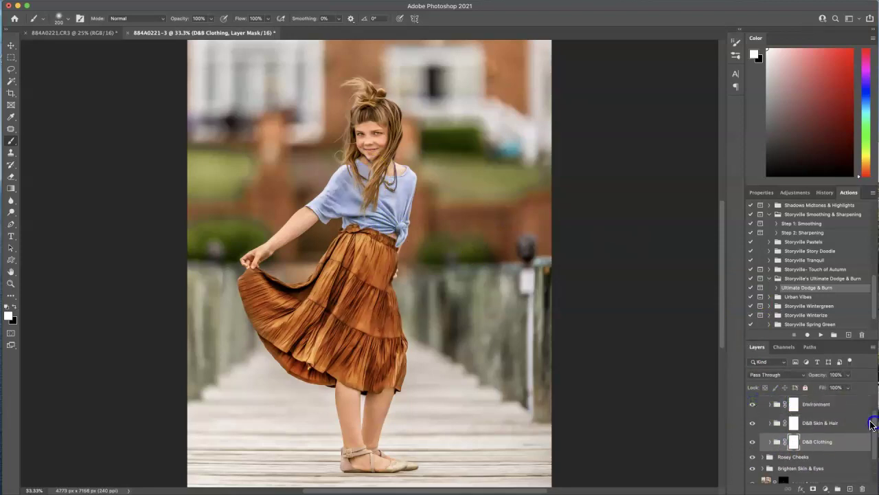
pyautogui.click(769, 422)
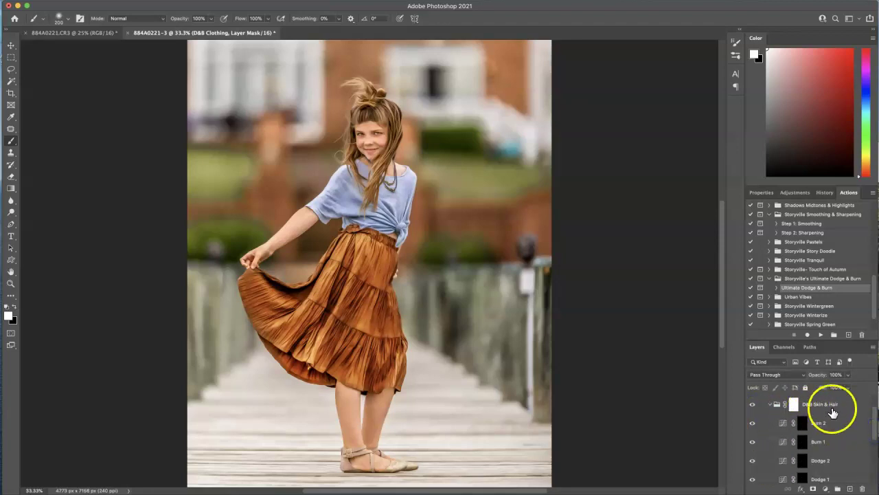
pyautogui.click(805, 479)
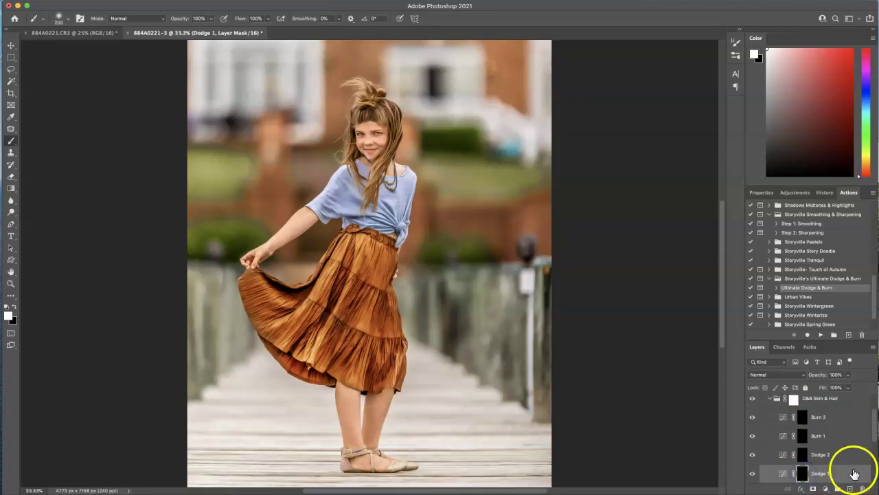
pyautogui.press('super+plus')
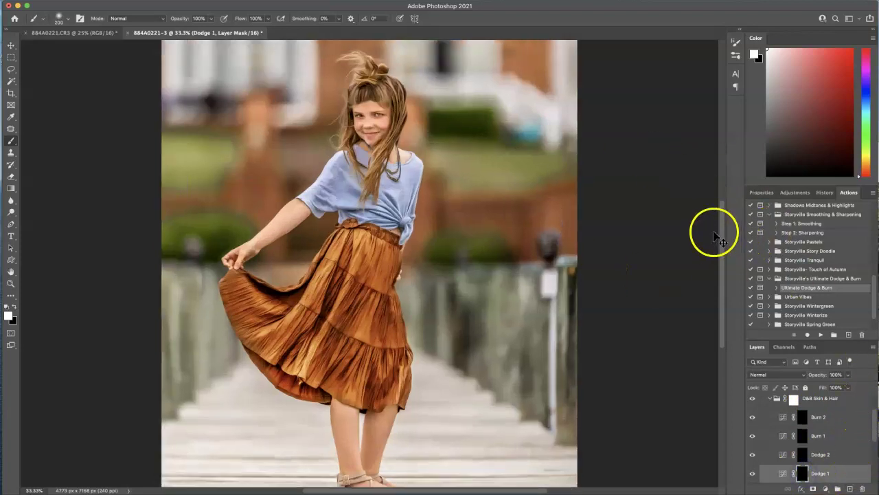
pyautogui.scroll(5, 726, 202)
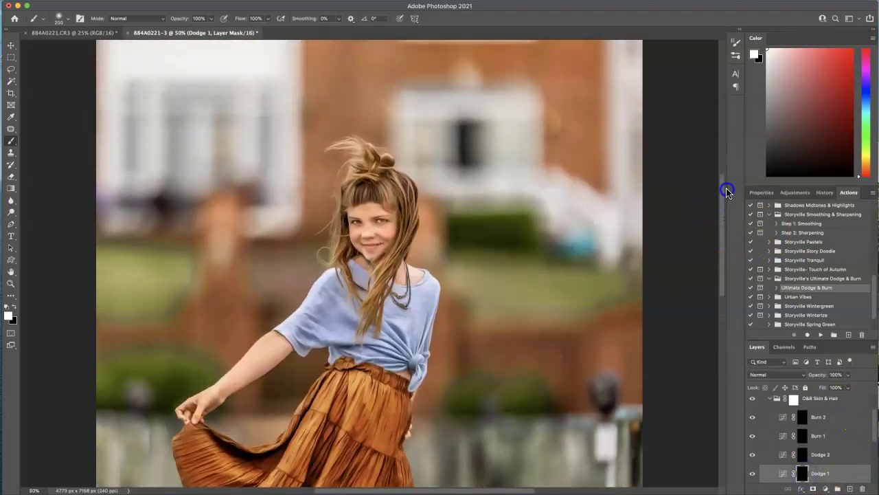
pyautogui.moveTo(370, 219)
pyautogui.mouseDown()
pyautogui.moveTo(373, 245)
pyautogui.moveTo(389, 237)
pyautogui.moveTo(390, 213)
pyautogui.moveTo(368, 167)
pyautogui.moveTo(398, 201)
pyautogui.mouseUp()
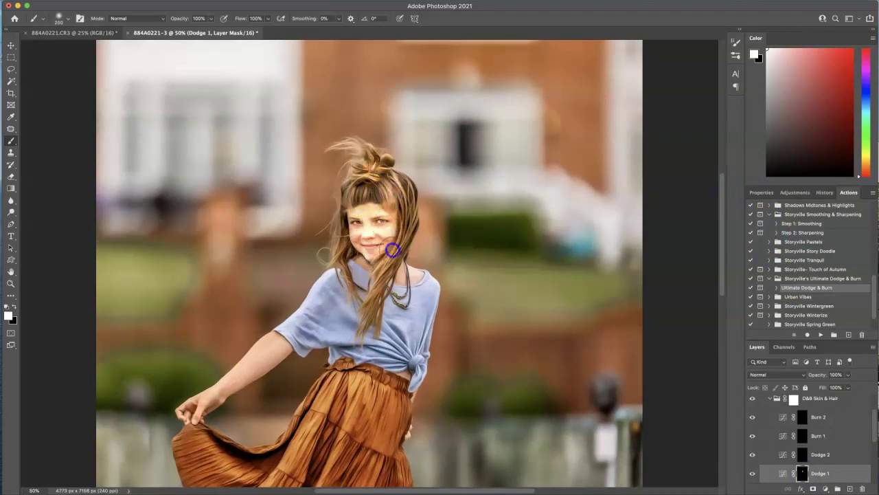
pyautogui.moveTo(380, 292); pyautogui.dragTo(369, 329)
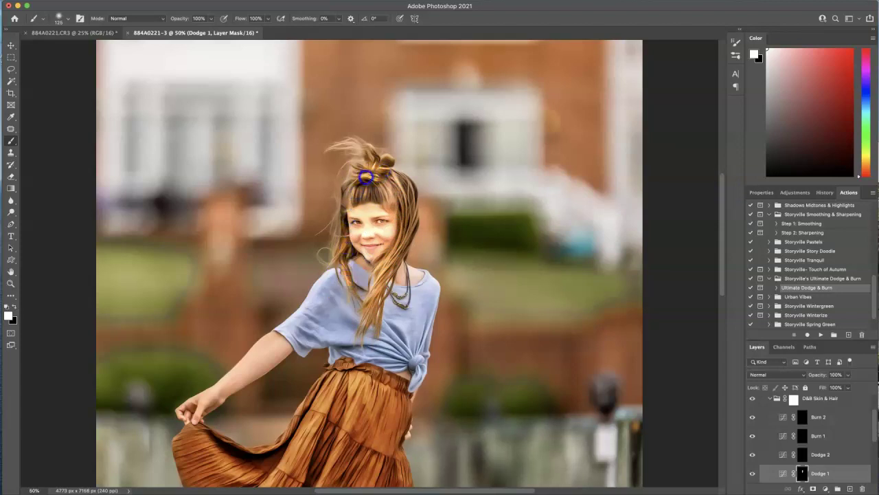
# Step: Lower the Dodge 1 layer's opacity to 15%, collapse the D&B Skin & Hair group and check the whole photo
pyautogui.moveTo(813, 371); pyautogui.dragTo(746, 369)
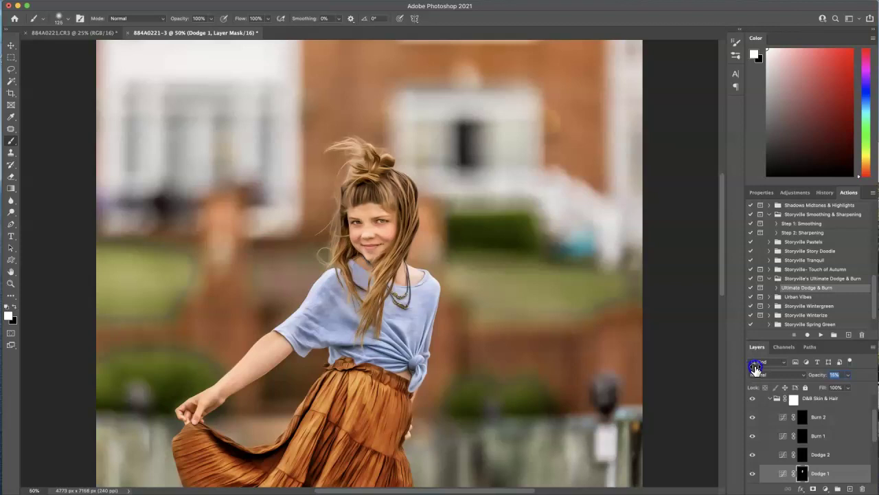
pyautogui.click(770, 399)
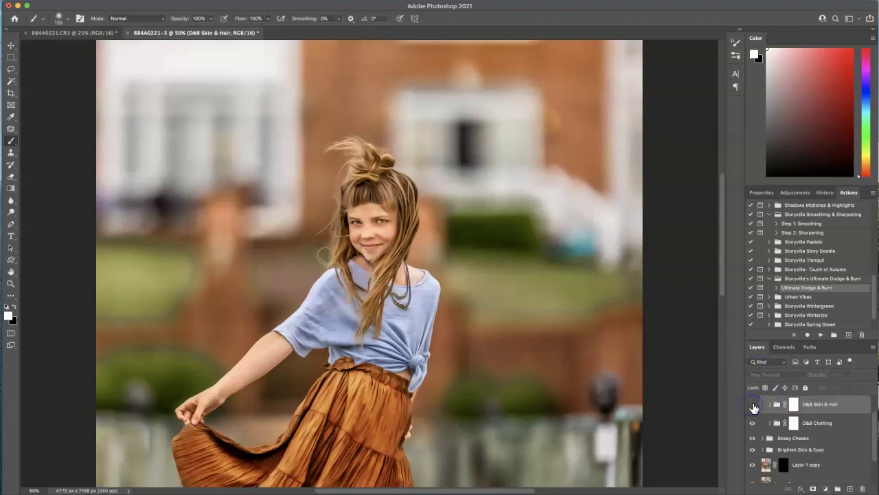
pyautogui.press('super+minus')
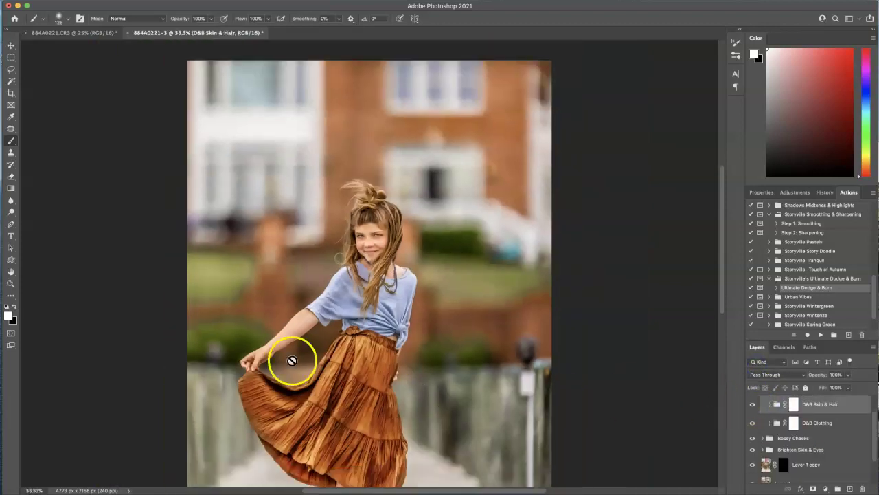
pyautogui.press('super+minus')
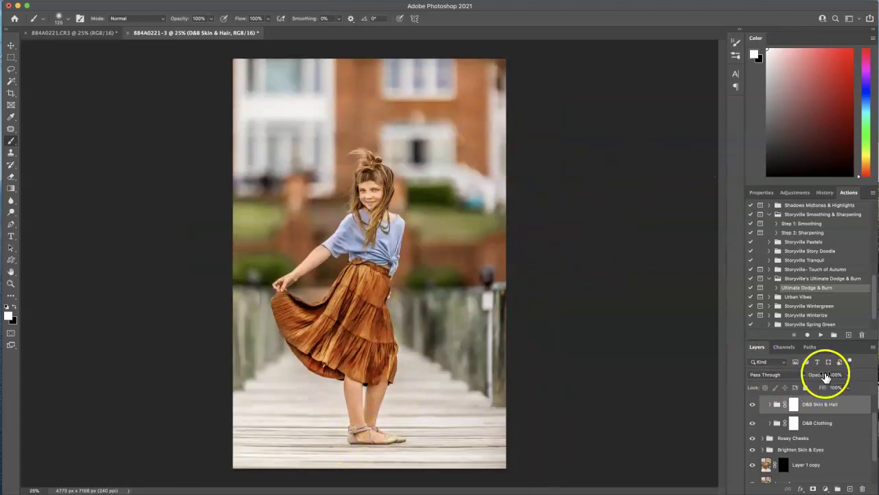
# Step: Set the D&B Skin & Hair group's opacity to 85%
pyautogui.click(789, 422)
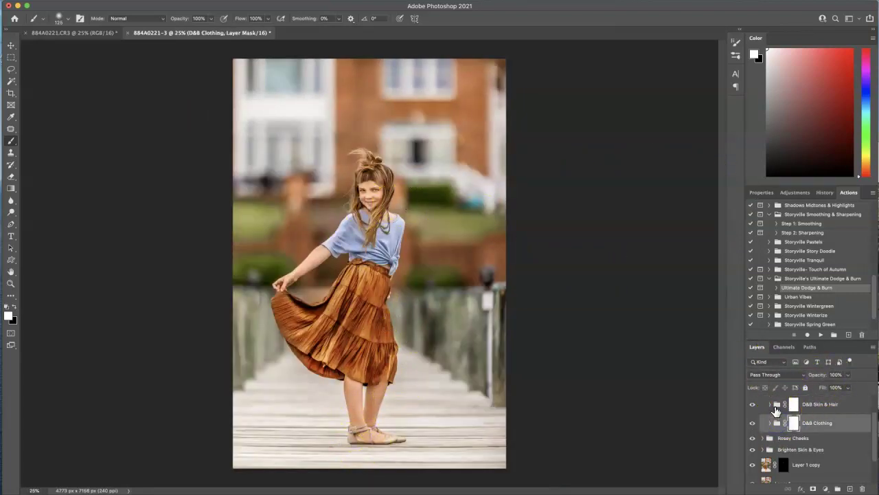
pyautogui.click(780, 404)
pyautogui.click(820, 376)
pyautogui.moveTo(820, 376); pyautogui.dragTo(808, 377)
# Step: Expand the Environment group and paint white on the Extra Burn layer mask with a large brush over the left railing and dock
pyautogui.moveTo(876, 436)
pyautogui.mouseDown()
pyautogui.moveTo(874, 410)
pyautogui.moveTo(874, 428)
pyautogui.mouseUp()
pyautogui.click(770, 422)
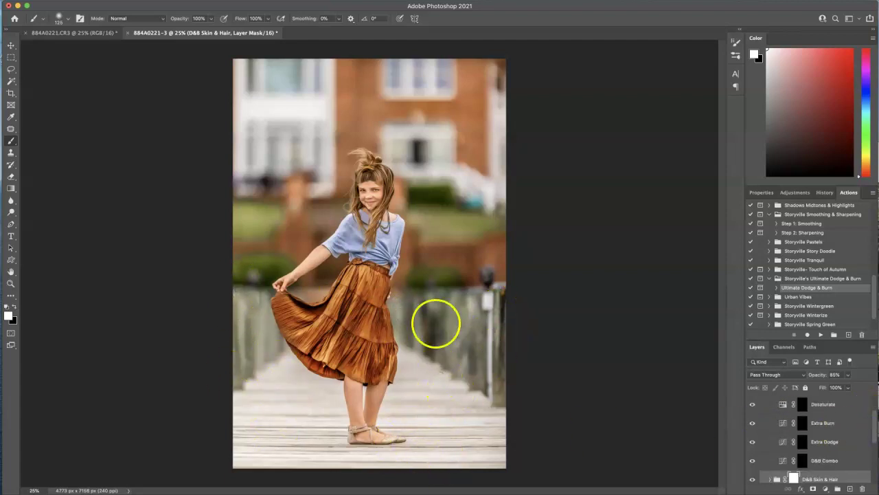
pyautogui.click(802, 423)
pyautogui.press(']')
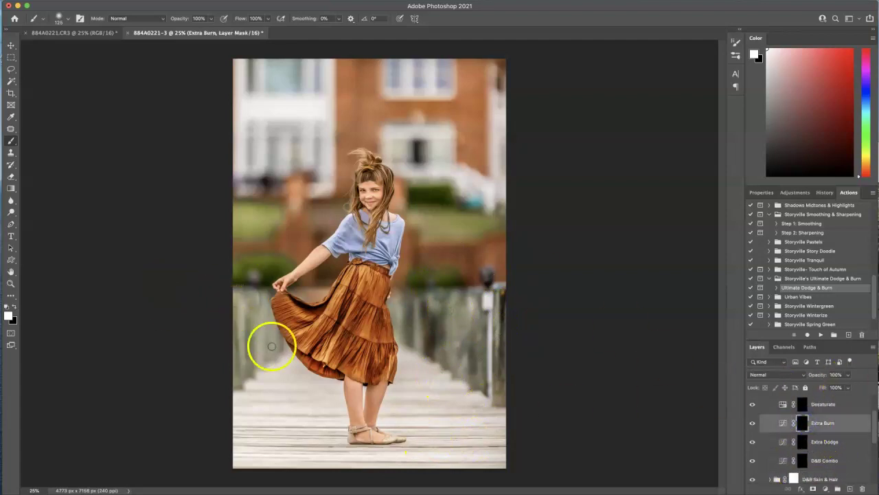
pyautogui.press(']')
pyautogui.press(']')
pyautogui.press(']')
pyautogui.press(']')
pyautogui.press(']')
pyautogui.press(']')
pyautogui.moveTo(246, 302)
pyautogui.mouseDown()
pyautogui.moveTo(286, 385)
pyautogui.moveTo(321, 410)
pyautogui.moveTo(330, 391)
pyautogui.moveTo(333, 462)
pyautogui.moveTo(294, 477)
pyautogui.moveTo(258, 408)
pyautogui.moveTo(229, 432)
pyautogui.moveTo(226, 468)
pyautogui.moveTo(358, 390)
pyautogui.moveTo(354, 457)
pyautogui.moveTo(343, 458)
pyautogui.moveTo(501, 449)
pyautogui.moveTo(476, 415)
pyautogui.moveTo(367, 389)
pyautogui.mouseUp()
# Step: Shrink the brush and paint white on the Extra Burn mask in the narrow gap between the girl's legs
pyautogui.press('[')
pyautogui.press('[')
pyautogui.press('[')
pyautogui.press('[')
pyautogui.press('[')
pyautogui.press('[')
pyautogui.press('[')
pyautogui.press('[')
pyautogui.press('[')
pyautogui.press('[')
pyautogui.press('[')
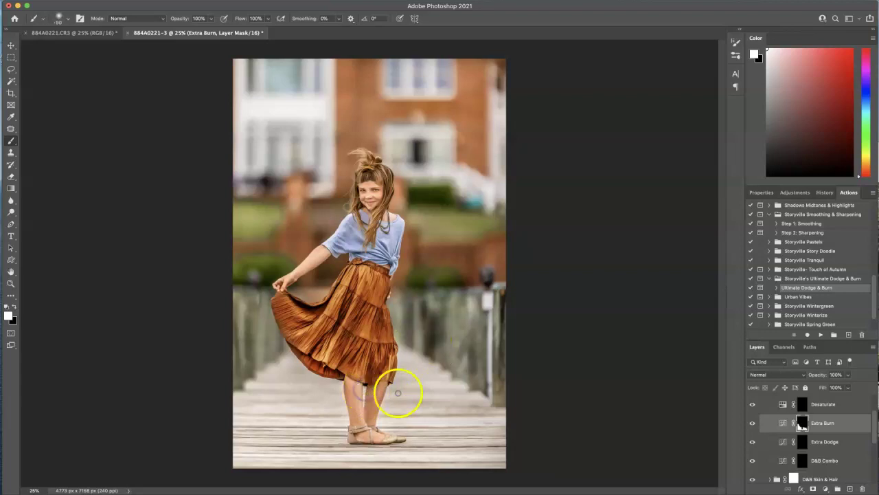
pyautogui.press('x')
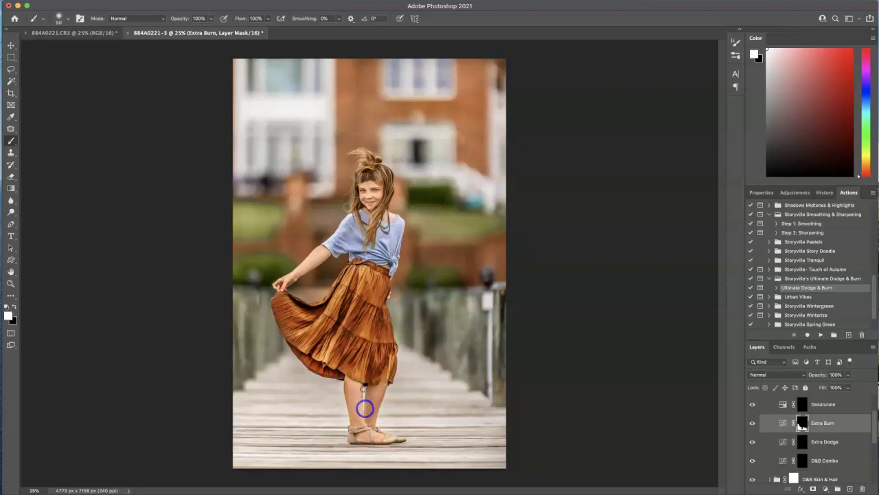
pyautogui.moveTo(364, 409); pyautogui.dragTo(364, 409)
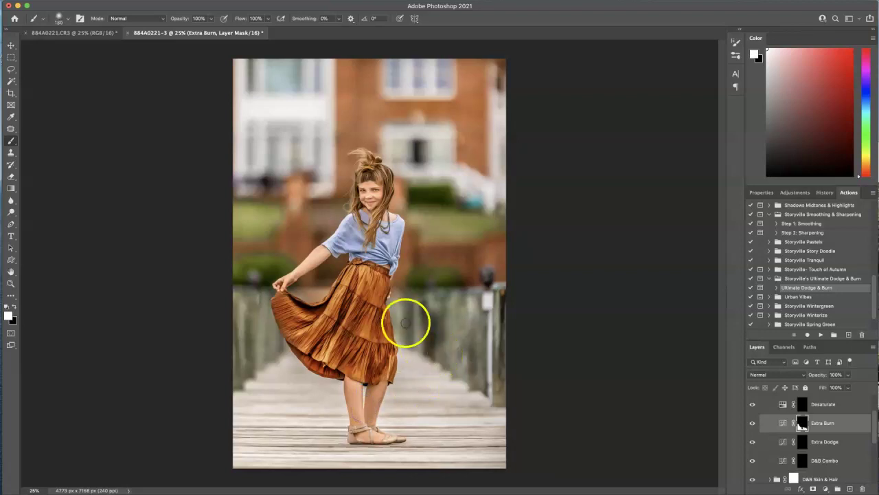
# Step: Paint the right railing and remaining dock boards white on the Extra Burn mask, and duplicate the layer to strengthen the burn
pyautogui.moveTo(399, 304)
pyautogui.mouseDown()
pyautogui.moveTo(423, 387)
pyautogui.moveTo(461, 289)
pyautogui.moveTo(478, 406)
pyautogui.moveTo(512, 327)
pyautogui.moveTo(490, 422)
pyautogui.moveTo(404, 435)
pyautogui.mouseUp()
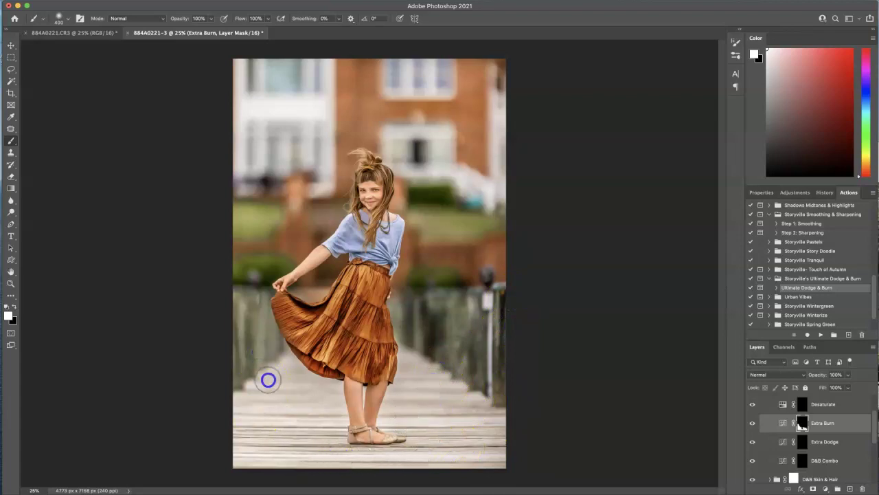
pyautogui.moveTo(320, 401); pyautogui.dragTo(314, 413)
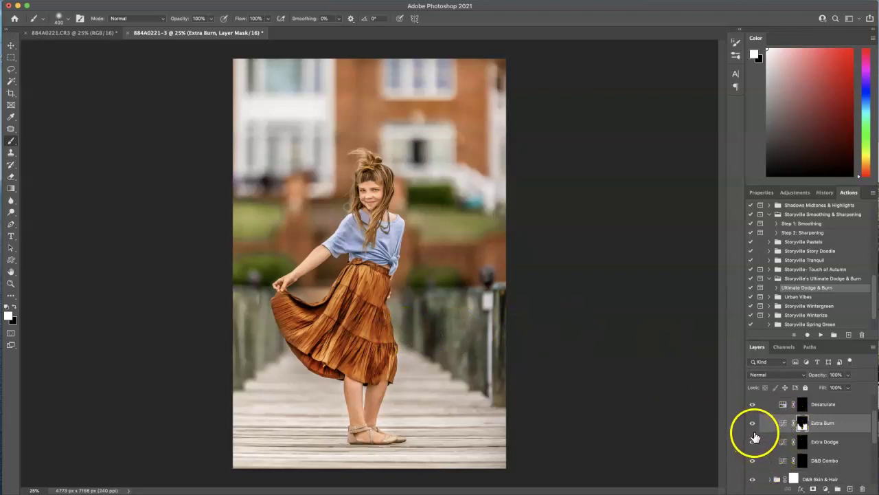
pyautogui.press('super+j')
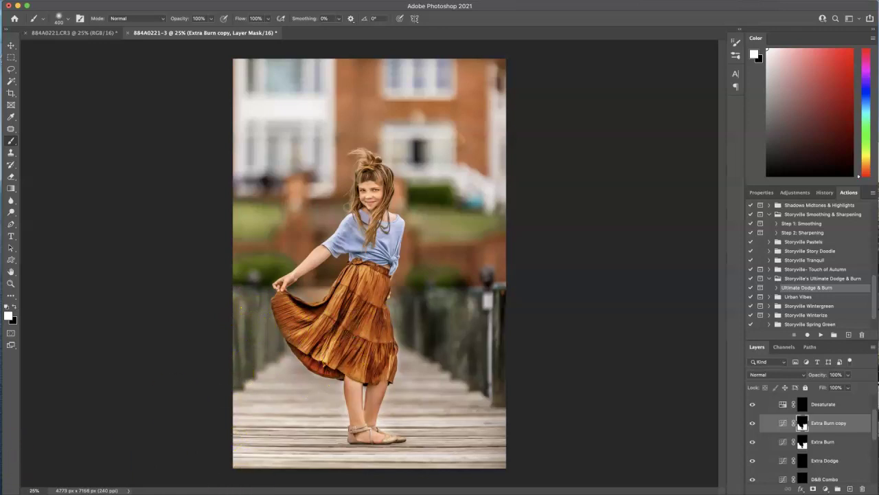
# Step: Collapse the Storyville's Ultimate D&B group and compare the photo with the group hidden and shown
pyautogui.moveTo(876, 422); pyautogui.dragTo(874, 387)
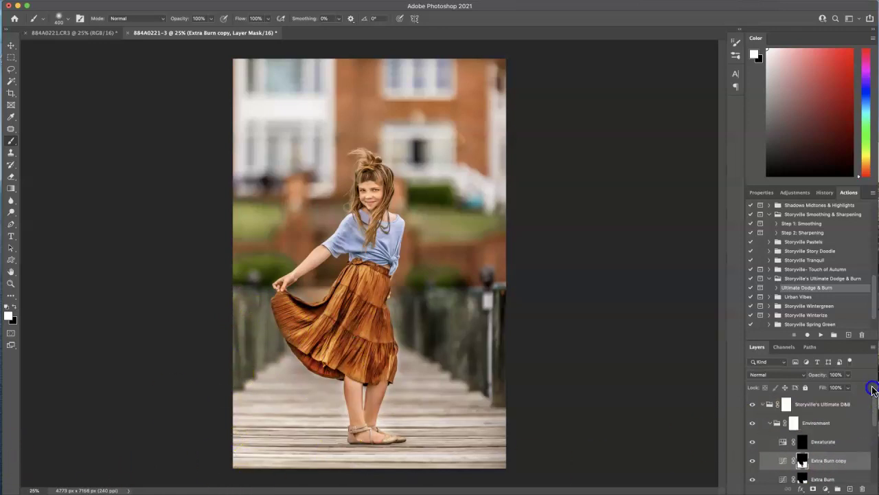
pyautogui.click(759, 405)
pyautogui.click(754, 405)
pyautogui.click(754, 405)
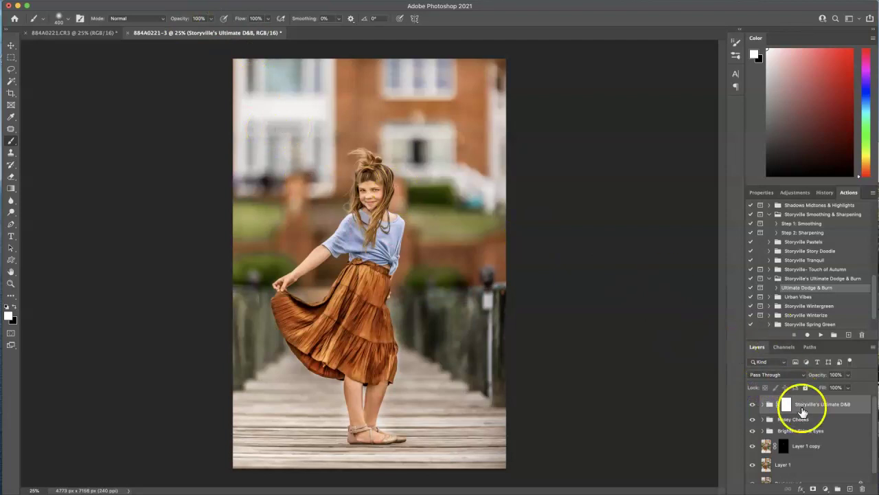
# Step: Set the Extra Dodge layer's opacity to 52% and paint white on its mask over the girl's blue shirt
pyautogui.click(766, 403)
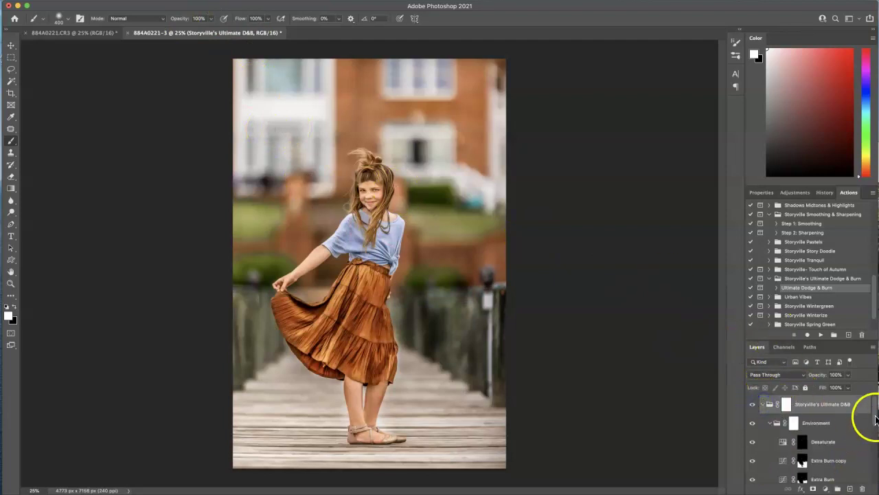
pyautogui.moveTo(872, 416); pyautogui.dragTo(874, 433)
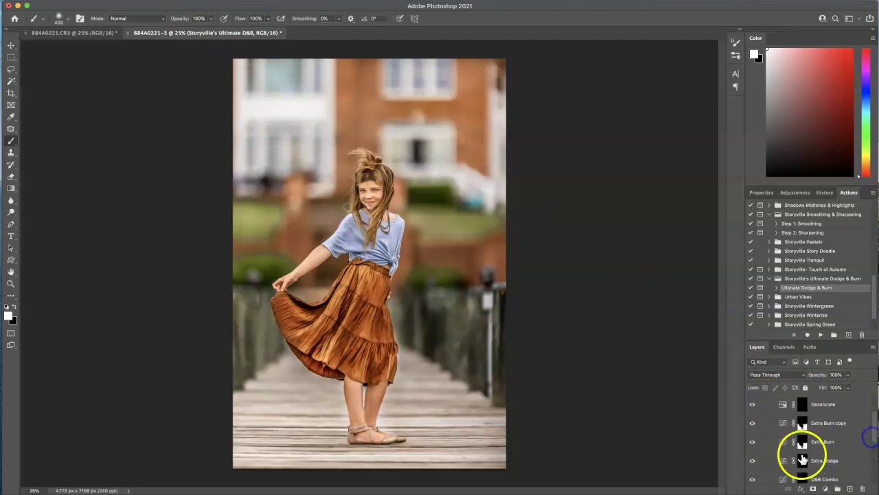
pyautogui.click(800, 464)
pyautogui.click(817, 374)
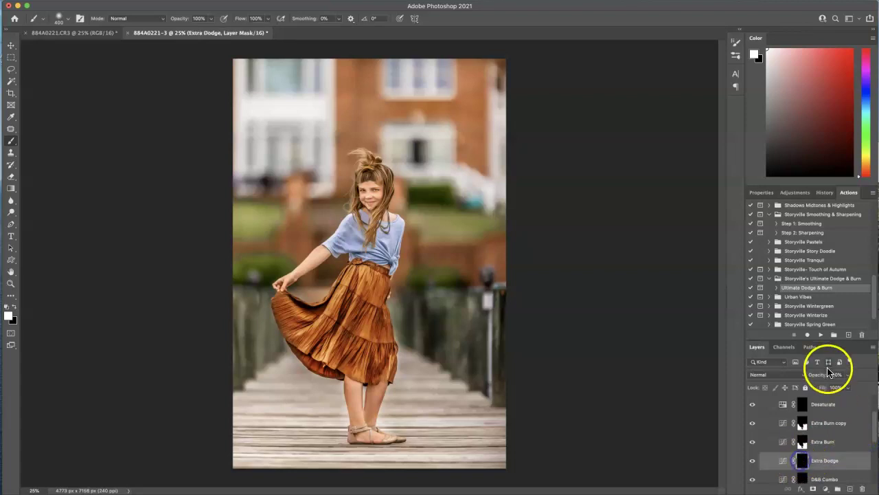
pyautogui.write('52')
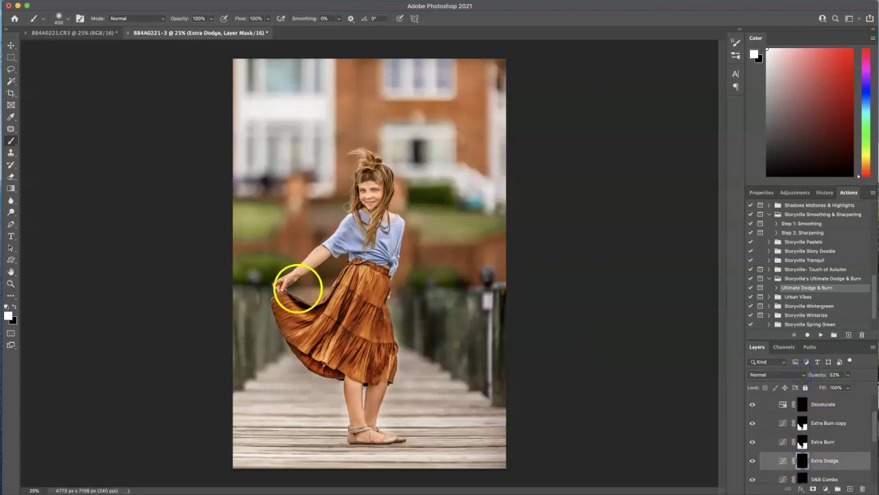
pyautogui.click(351, 232)
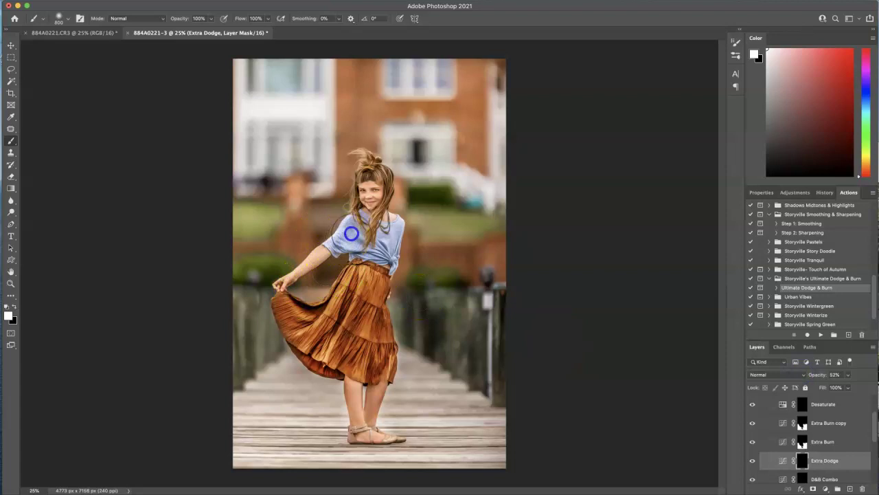
pyautogui.press(']')
pyautogui.click(377, 249)
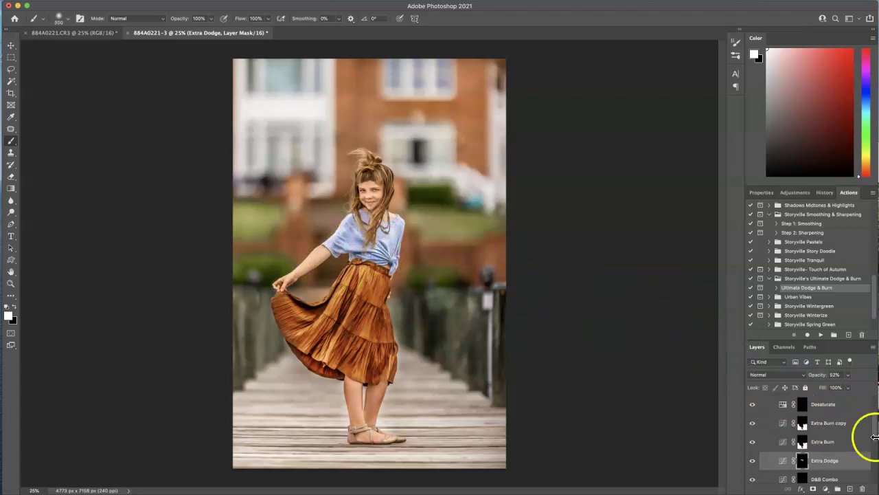
# Step: Flatten the image into a single Background layer
pyautogui.click(117, 1)
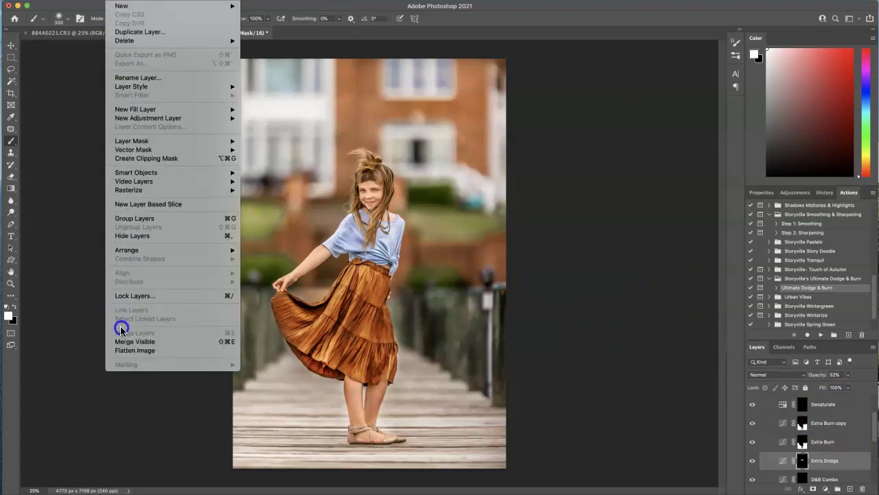
pyautogui.click(139, 351)
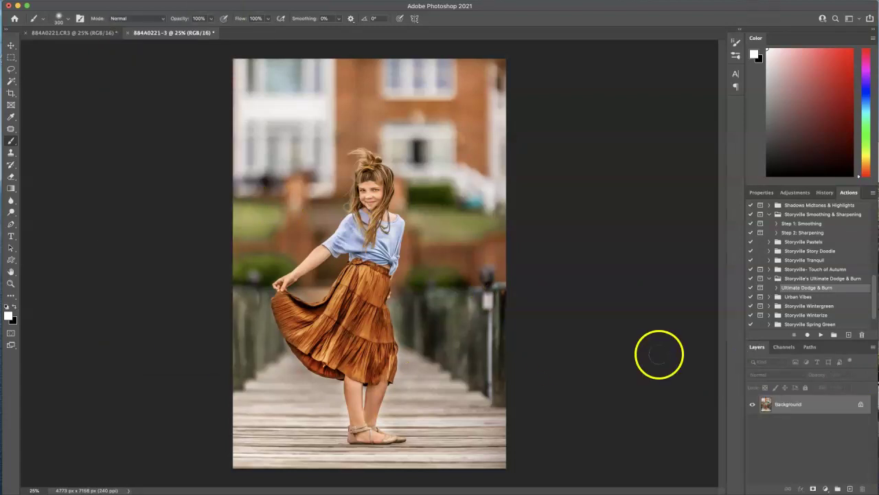
# Step: Run the Step 1: Smoothing action and set the Silky Smooth layer's opacity to 37%
pyautogui.click(805, 226)
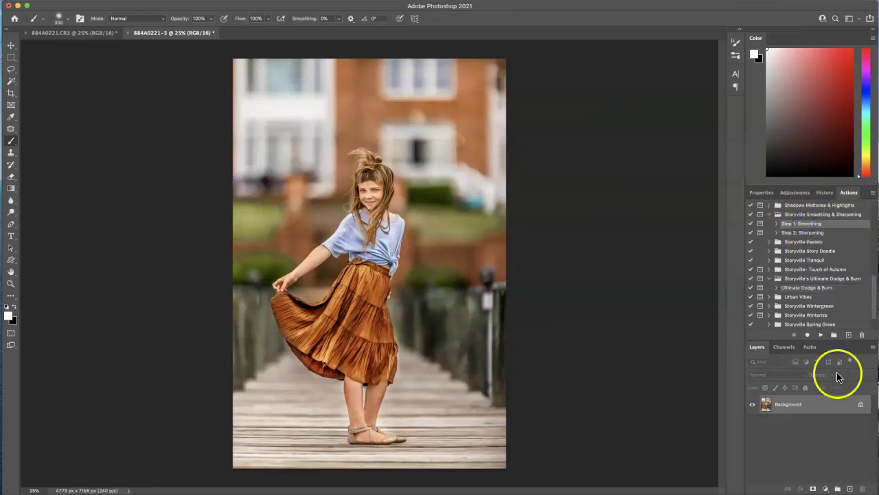
pyautogui.click(821, 334)
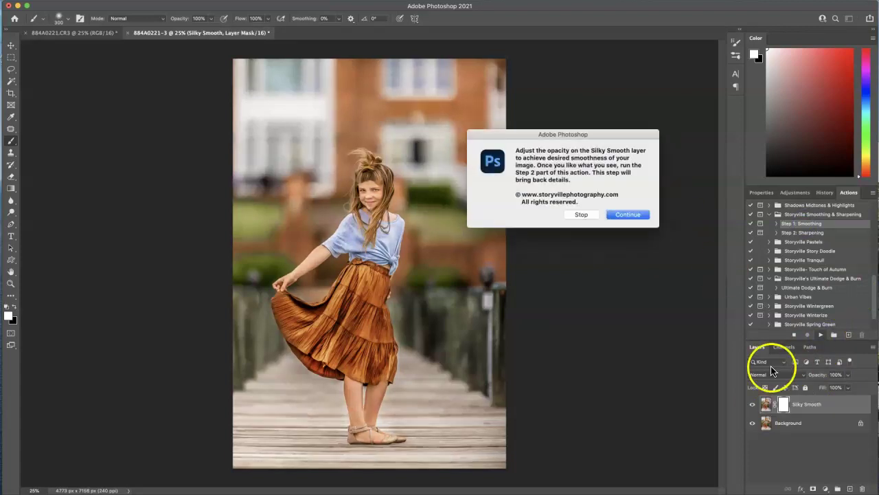
pyautogui.click(633, 215)
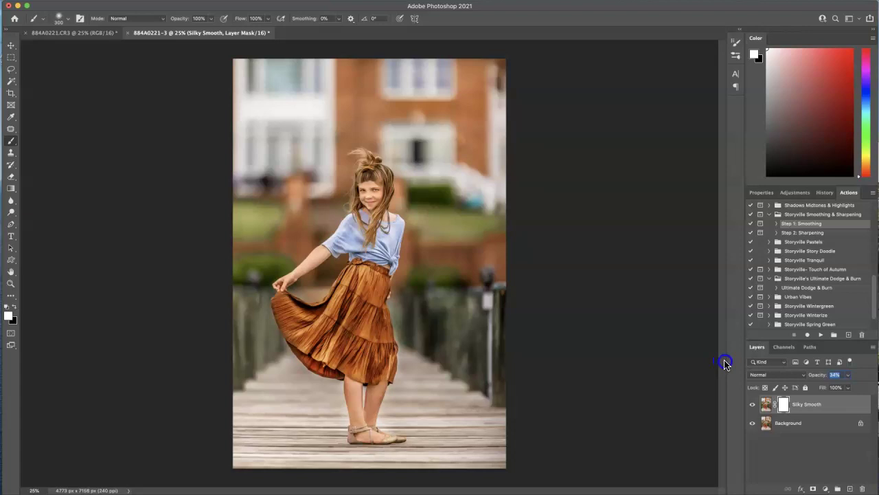
# Step: Run the Step 2: Sharpening action and lower the Bring Back Details group's opacity to 37%
pyautogui.click(815, 232)
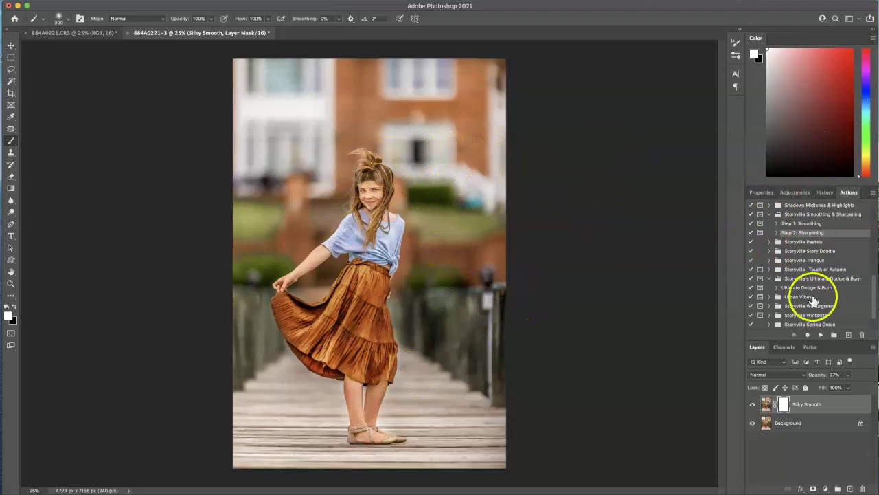
pyautogui.click(821, 335)
pyautogui.click(633, 204)
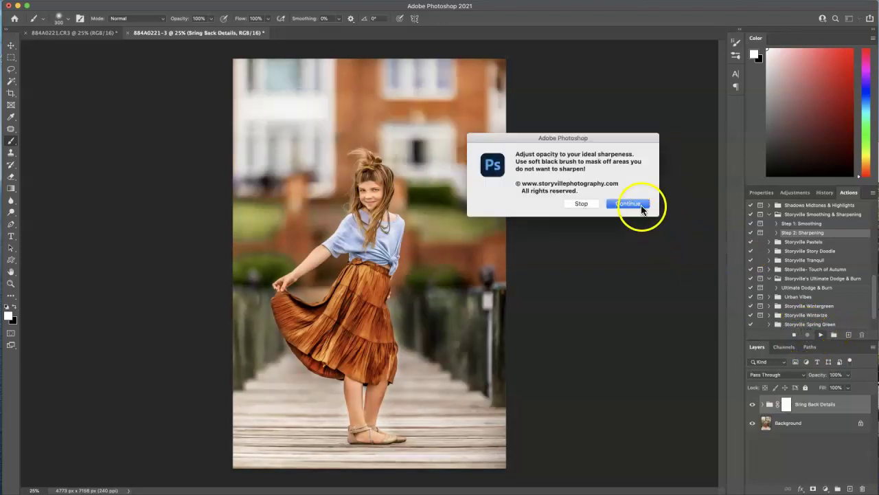
pyautogui.click(641, 206)
pyautogui.moveTo(822, 377); pyautogui.dragTo(746, 371)
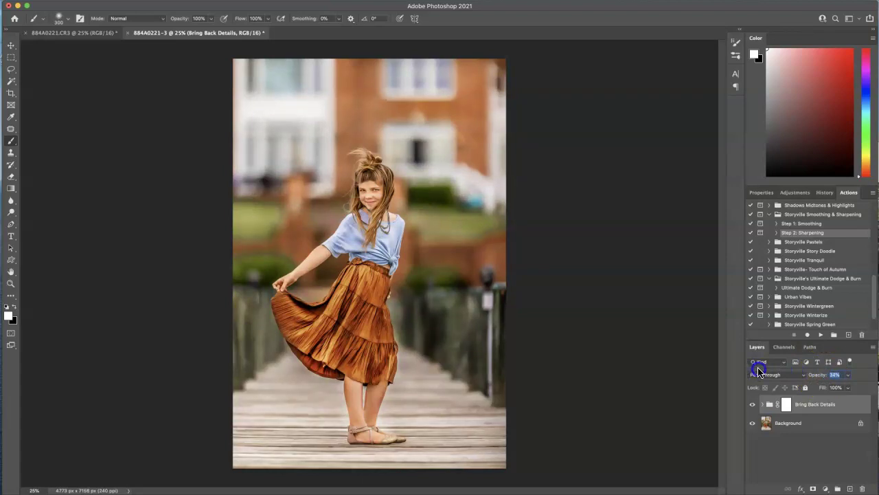
# Step: Compare the photo with Bring Back Details hidden and shown, and compare the finished edit with the original 884A0221.CR3
pyautogui.click(752, 404)
pyautogui.click(754, 406)
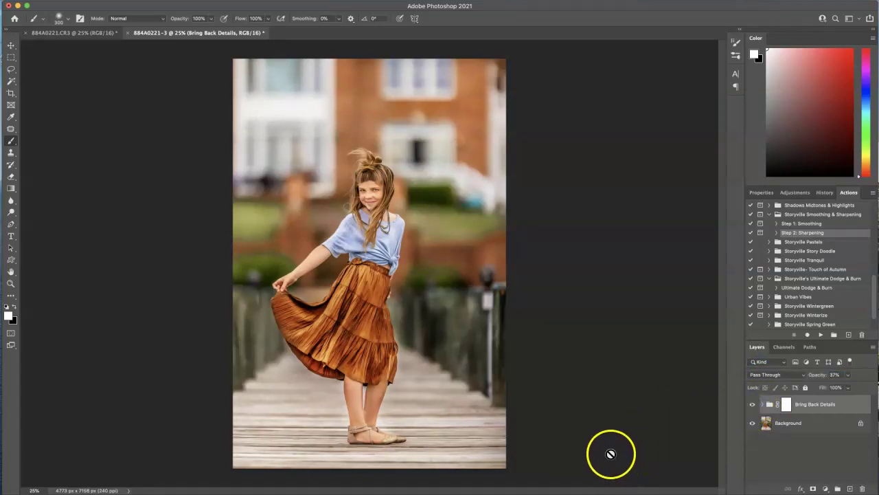
pyautogui.click(84, 33)
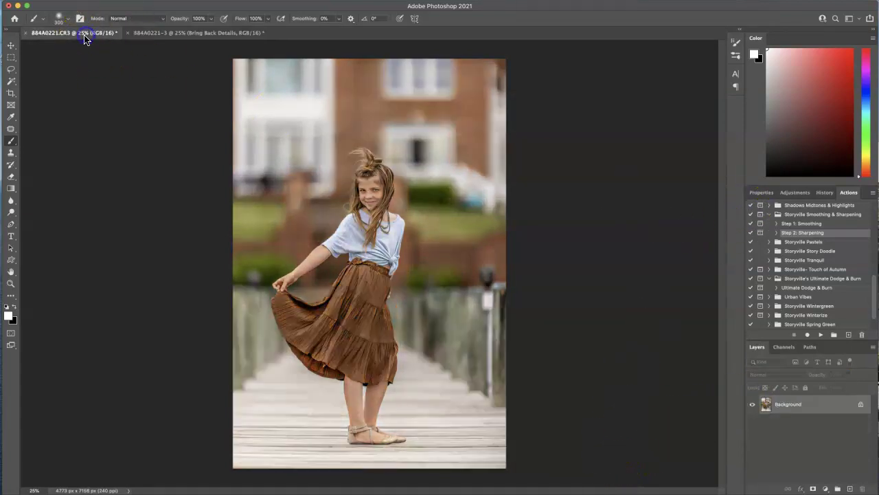
pyautogui.click(192, 36)
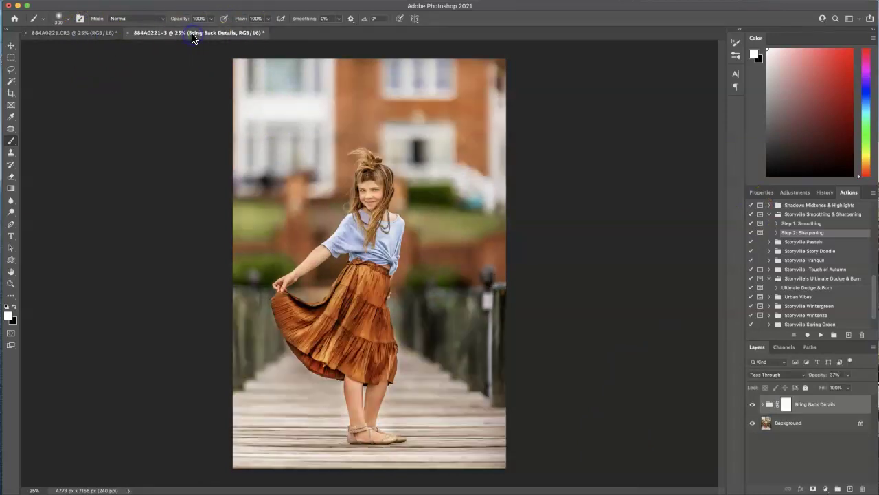
pyautogui.click(83, 33)
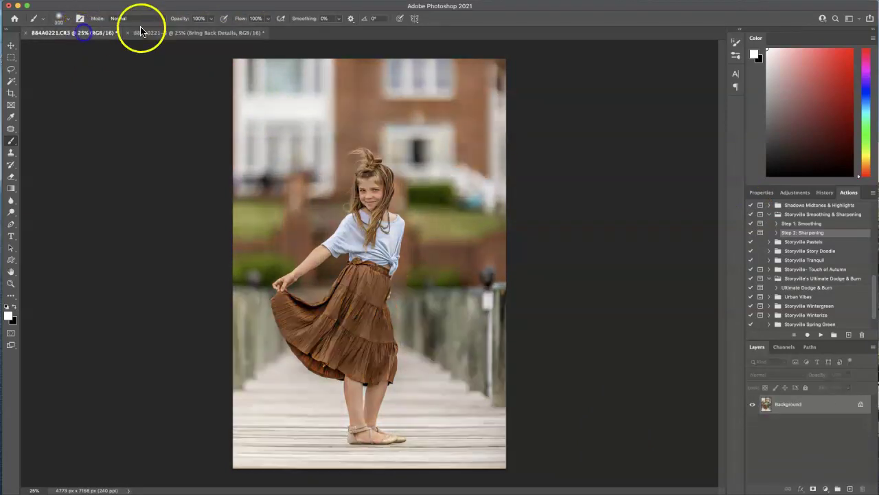
pyautogui.click(182, 36)
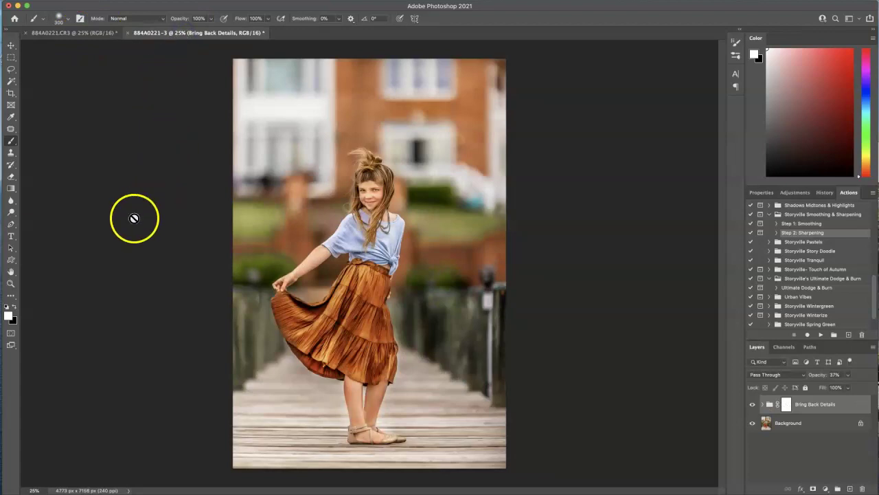